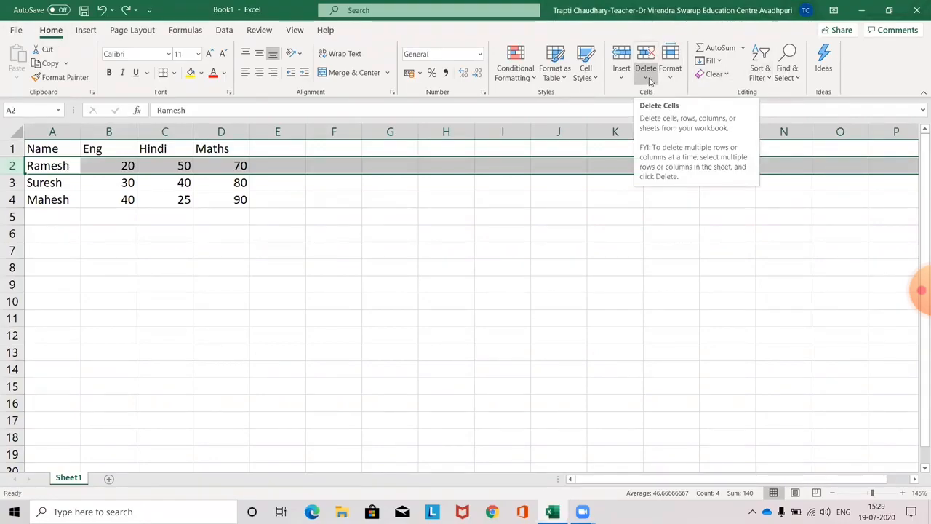
Delete sheet row 2, the first student's record, and undo the deletion
click(646, 78)
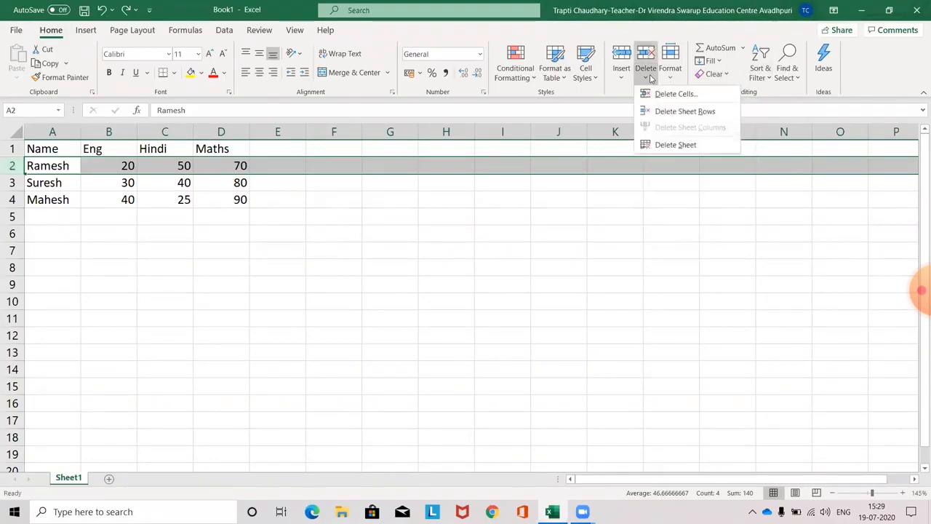
click(662, 113)
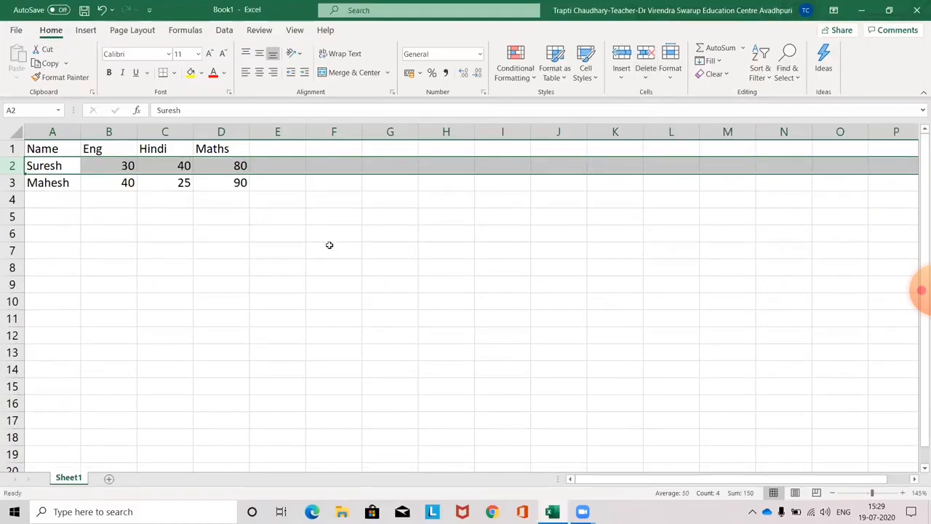
click(328, 245)
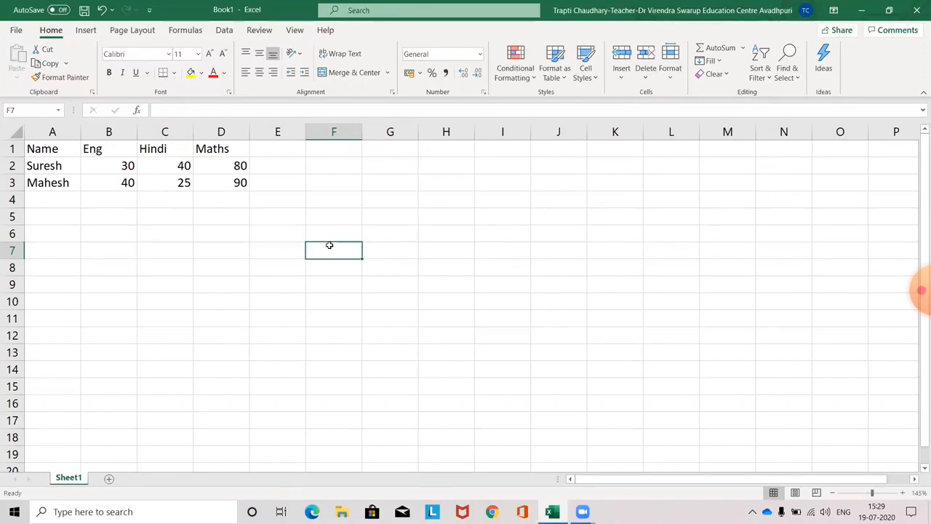
key(ctrl+z)
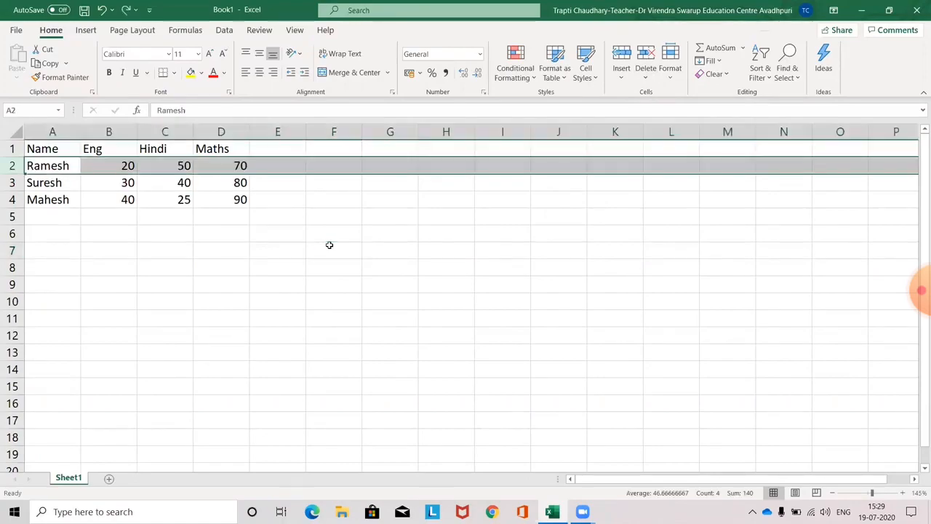
Delete sheet rows 3 and 4 together, and undo the deletion
click(76, 231)
drag(12, 183, 12, 199)
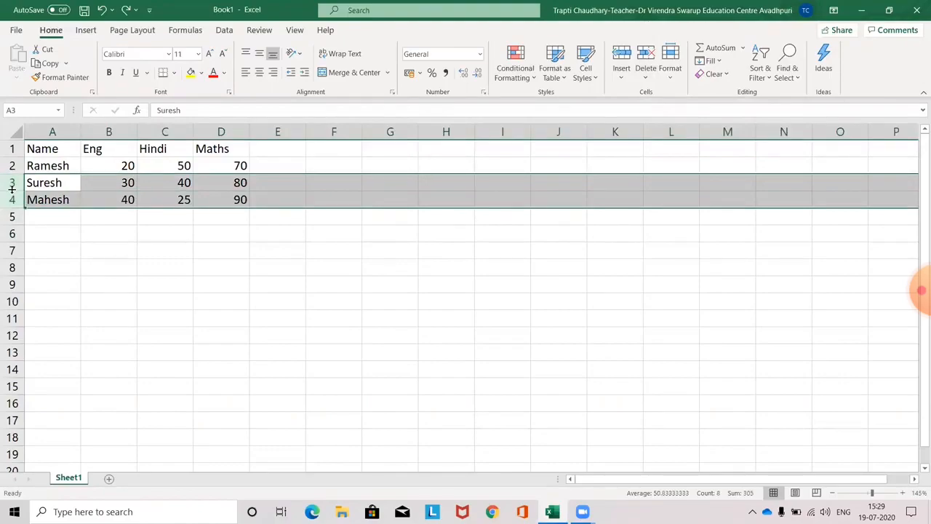
click(48, 246)
drag(10, 182, 10, 200)
click(649, 77)
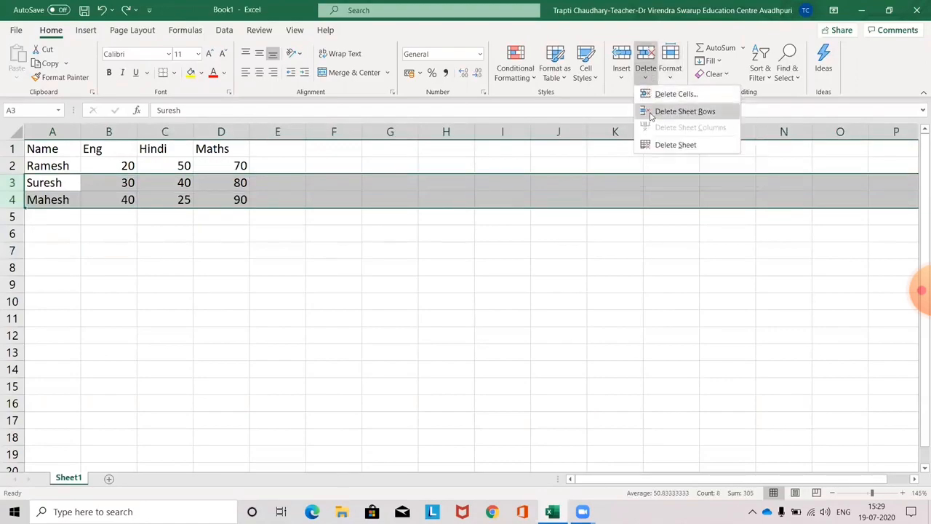
click(683, 112)
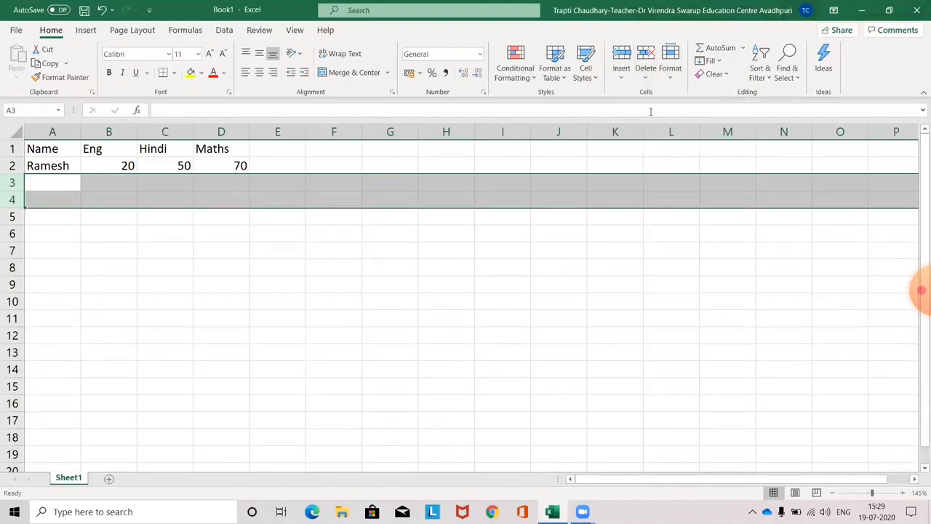
click(256, 269)
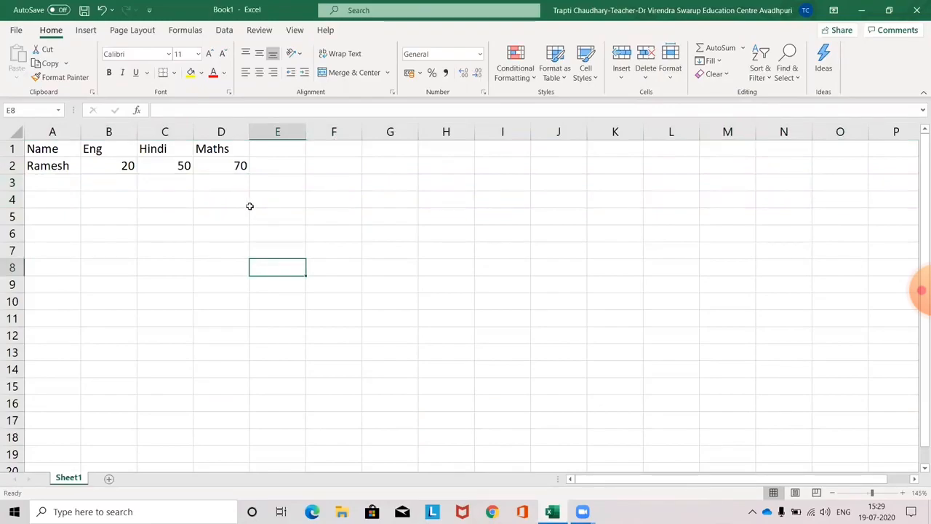
key(ctrl+z)
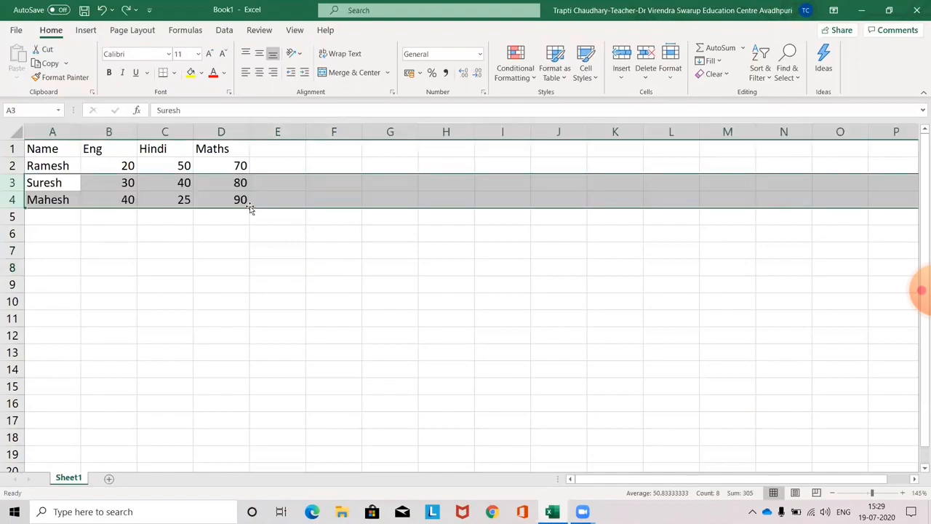
click(148, 270)
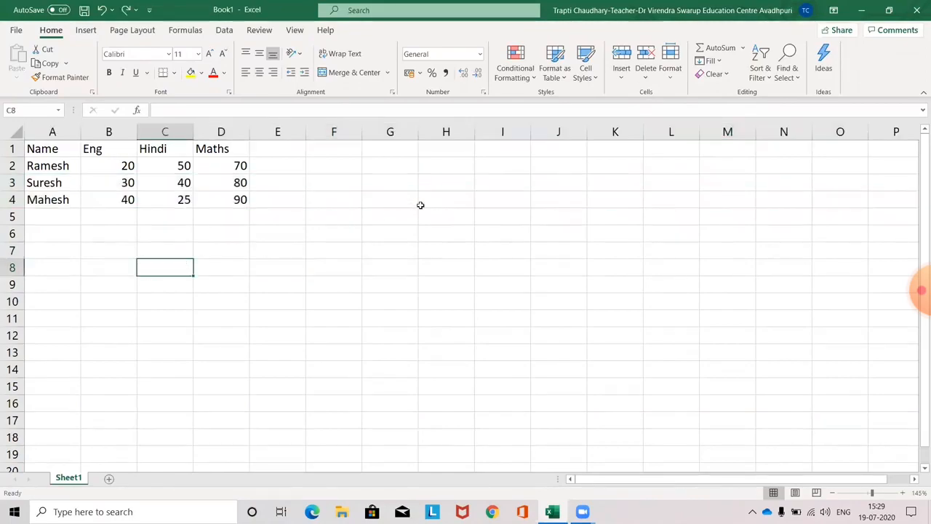
Insert a blank sheet row at row 3 and another at row 5, separating the student records
click(12, 182)
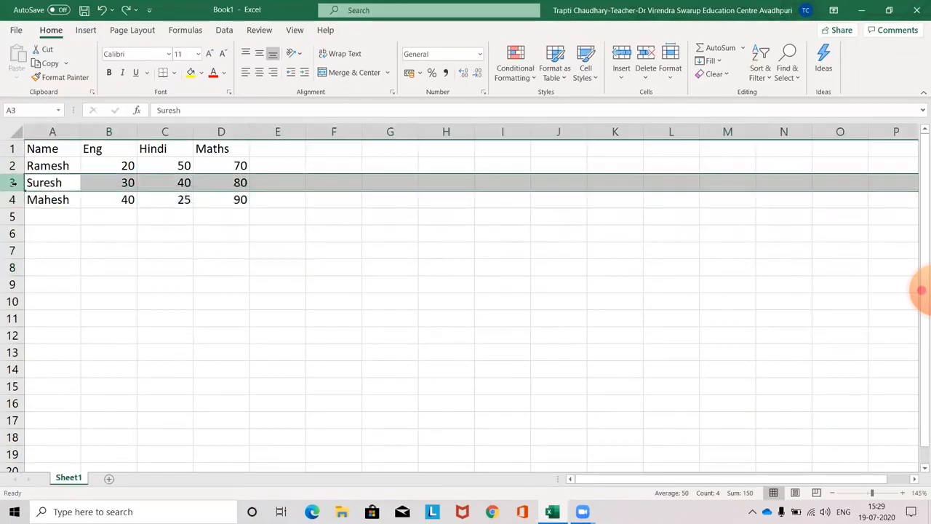
click(622, 76)
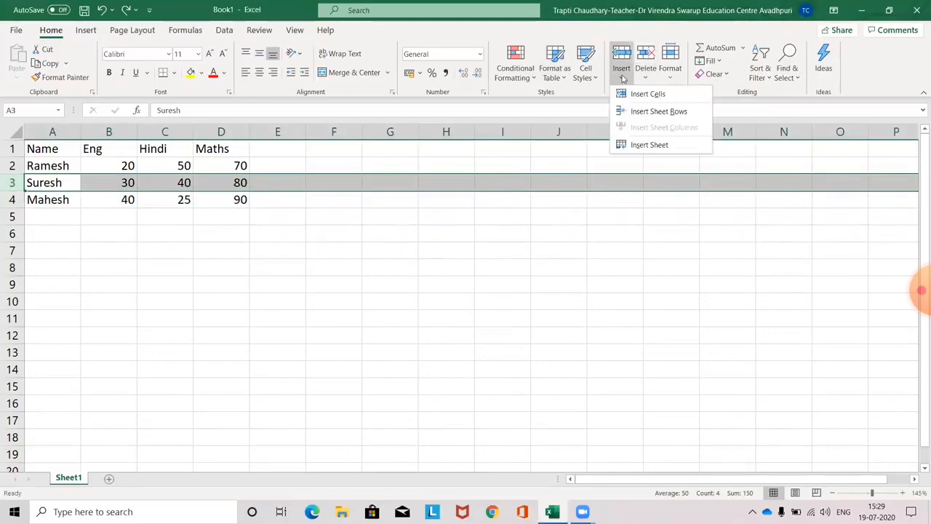
click(630, 114)
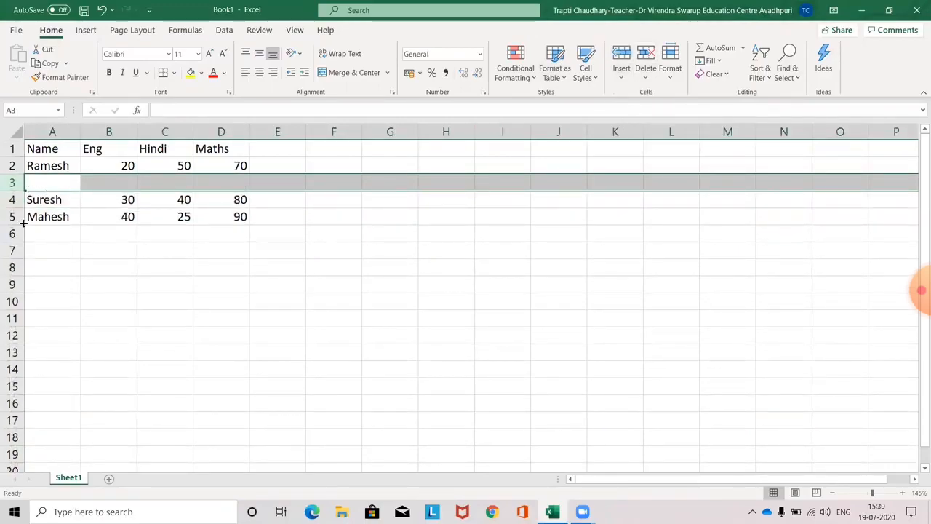
click(144, 231)
click(11, 182)
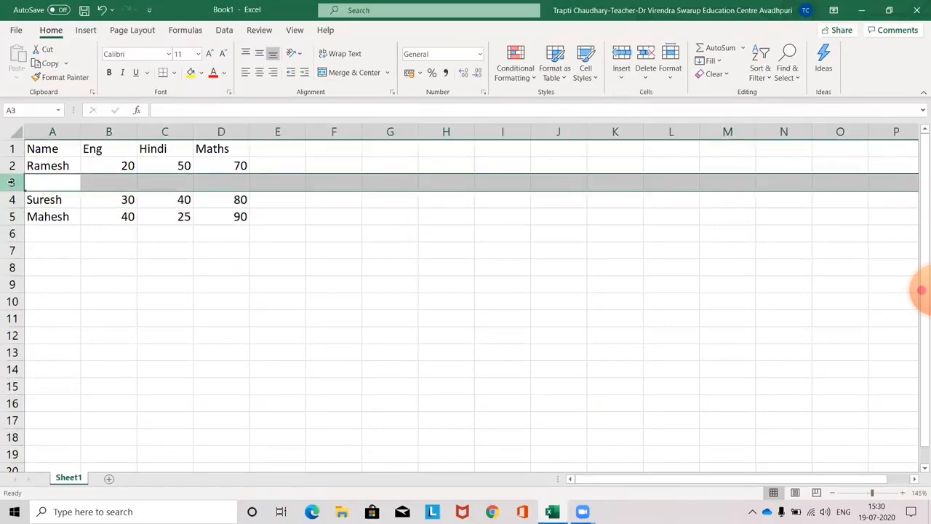
click(13, 217)
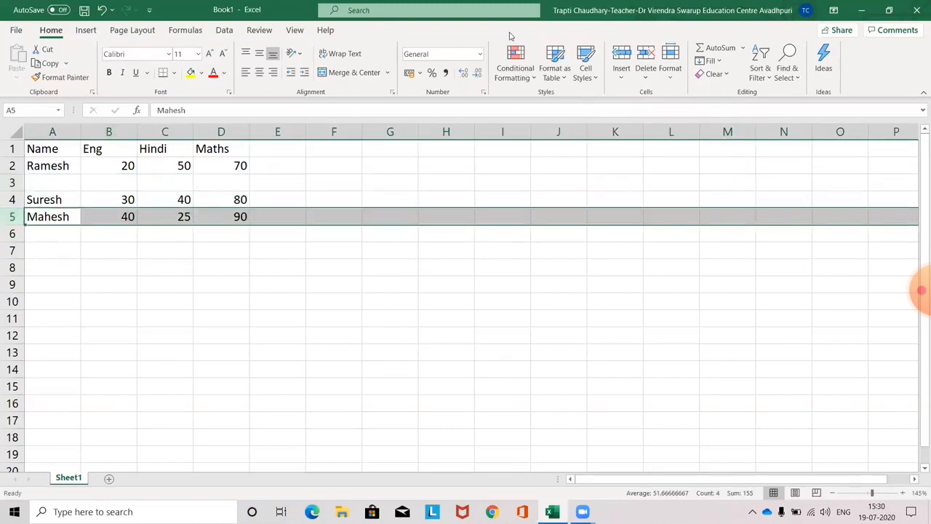
click(622, 73)
click(627, 109)
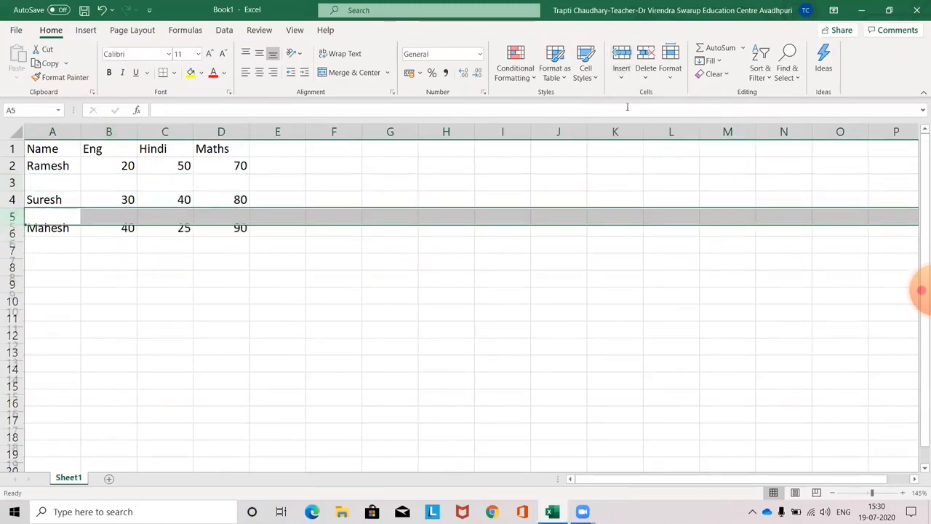
click(284, 277)
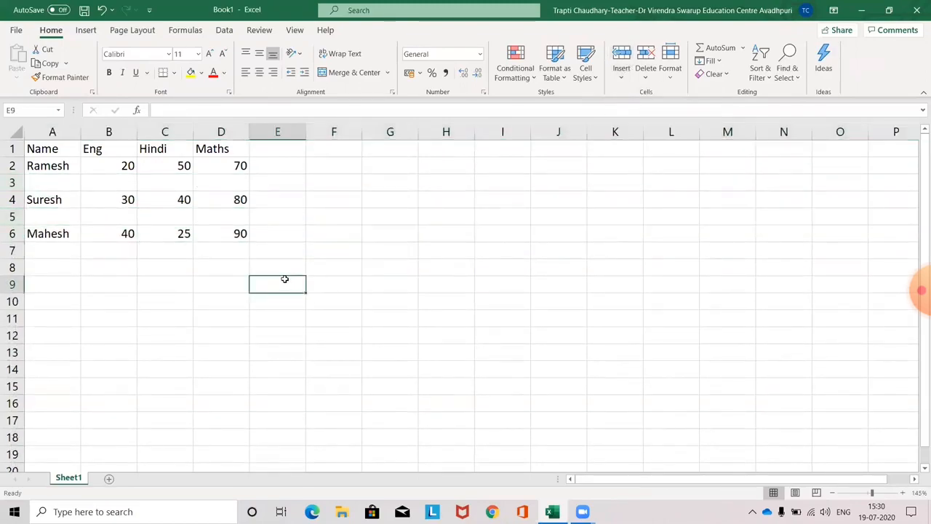
Delete the two blank sheet rows between the student records, one at a time
click(12, 182)
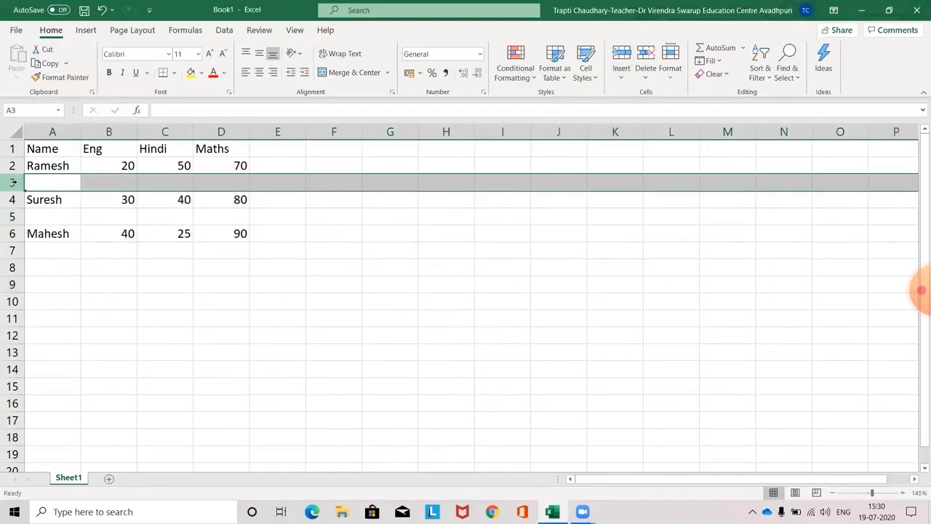
click(649, 75)
click(650, 110)
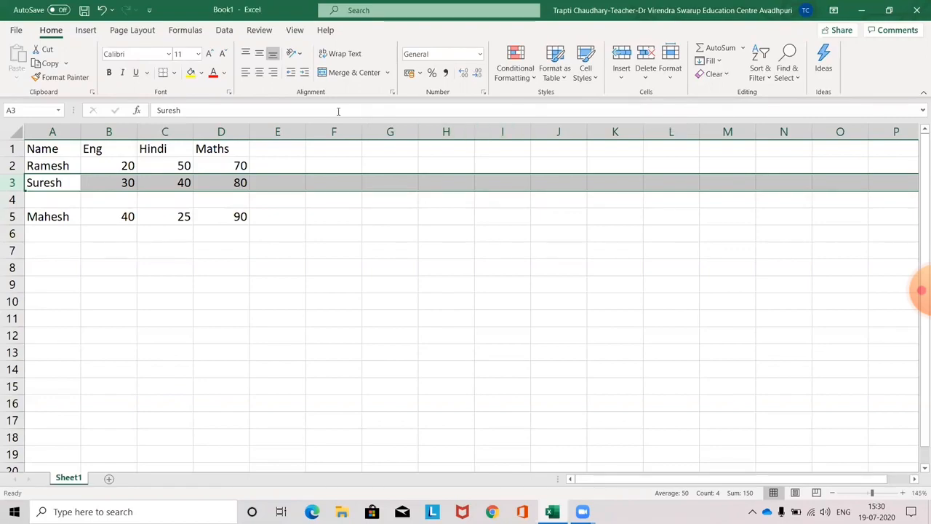
click(11, 200)
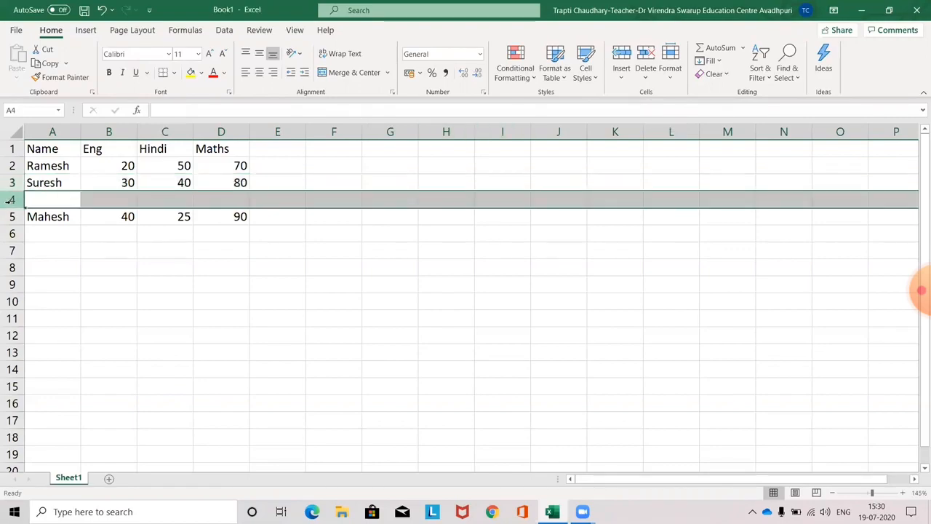
click(648, 79)
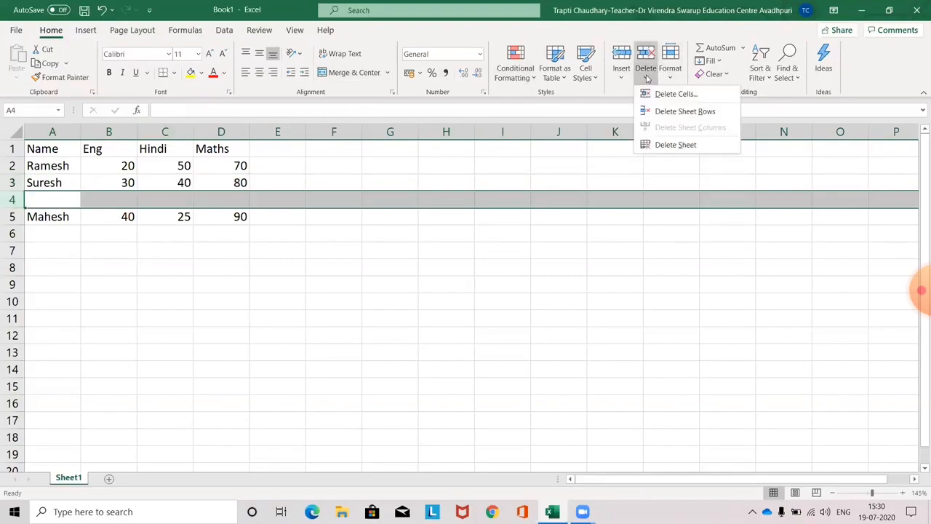
click(658, 113)
click(515, 287)
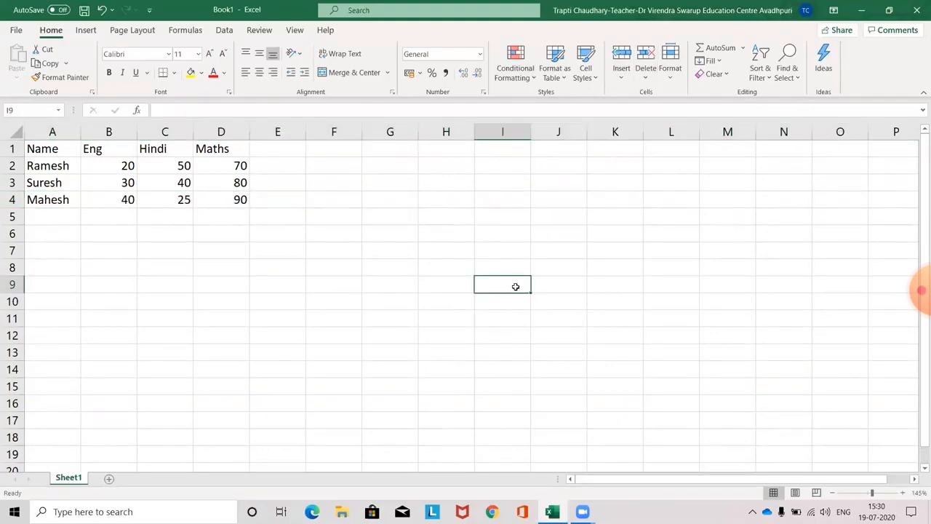
Delete the Hindi column from the marks table
click(155, 127)
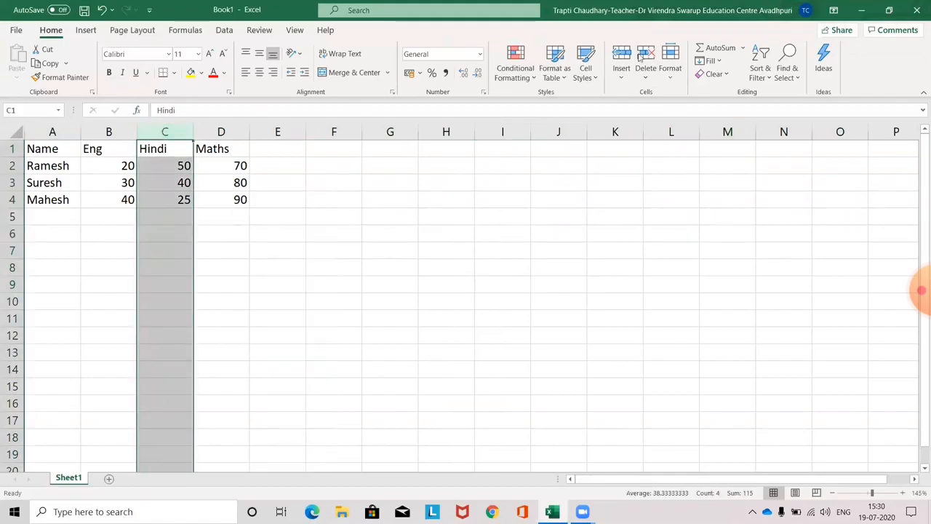
click(646, 74)
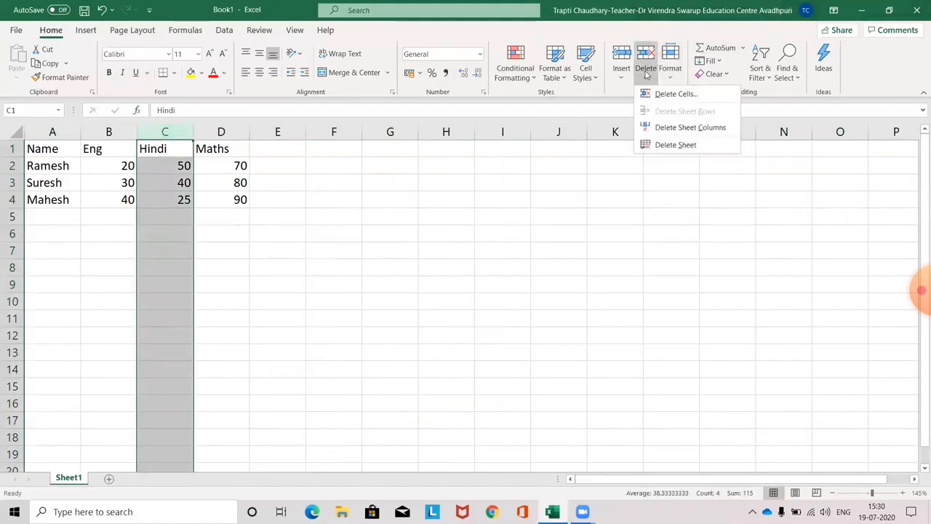
click(667, 129)
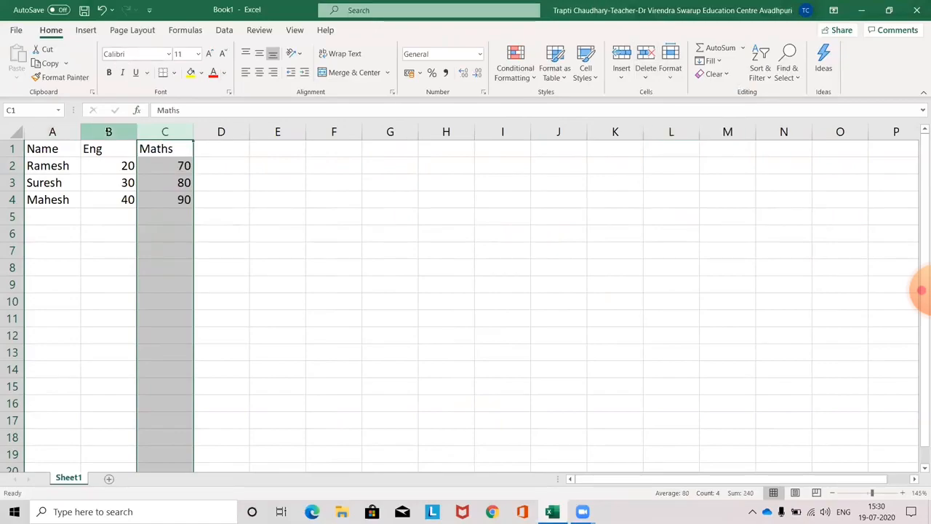
Delete the Eng and Maths columns together, and undo the last two column deletions
drag(93, 127, 162, 132)
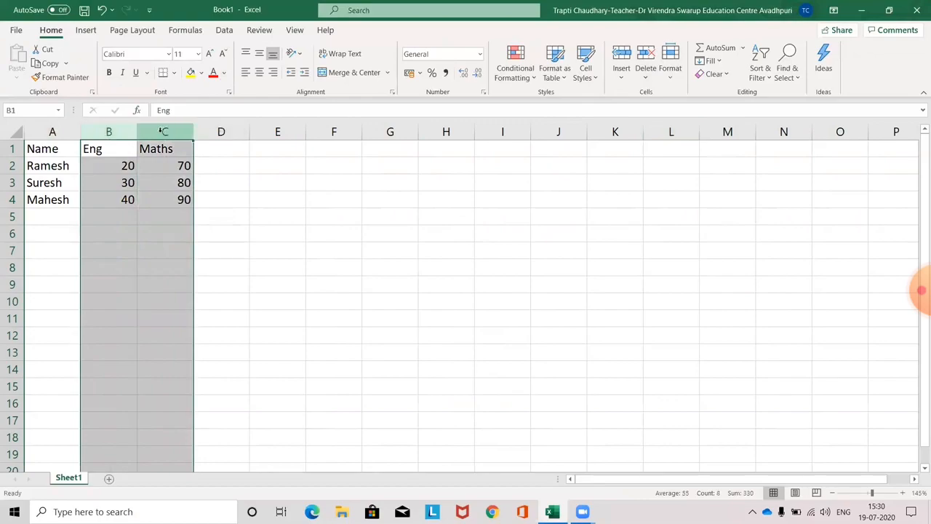
click(643, 76)
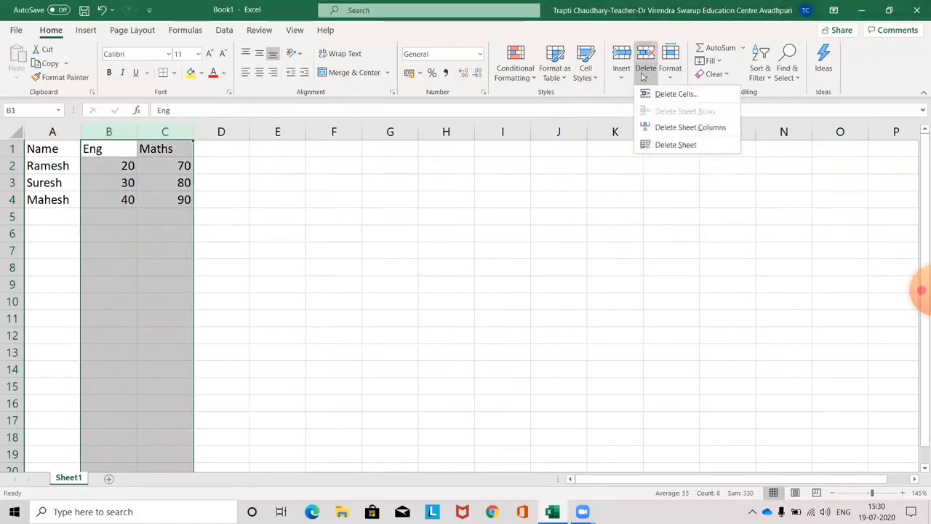
click(663, 132)
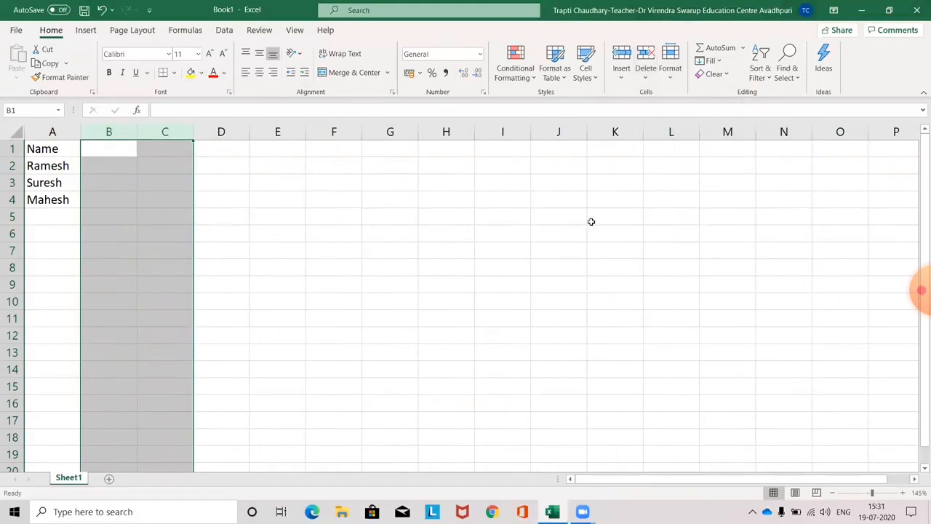
key(ctrl+z)
key(ctrl+z)
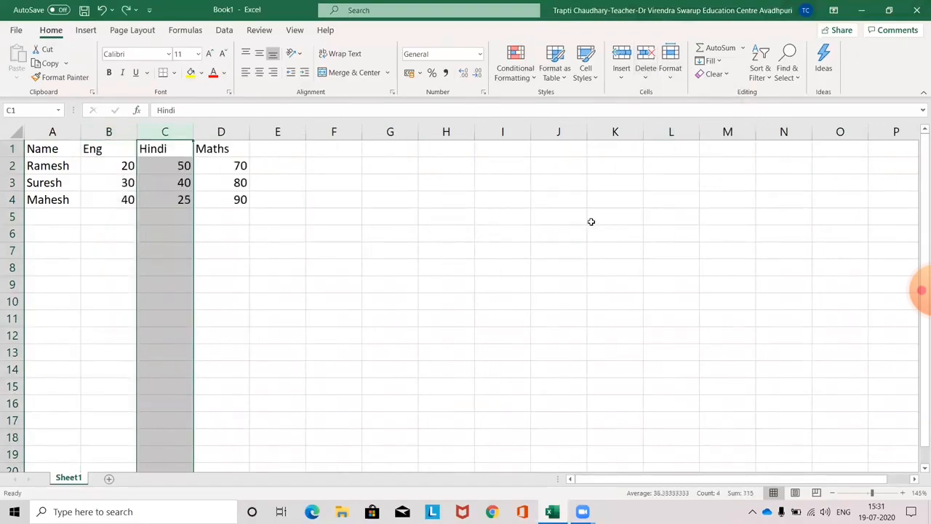
click(389, 233)
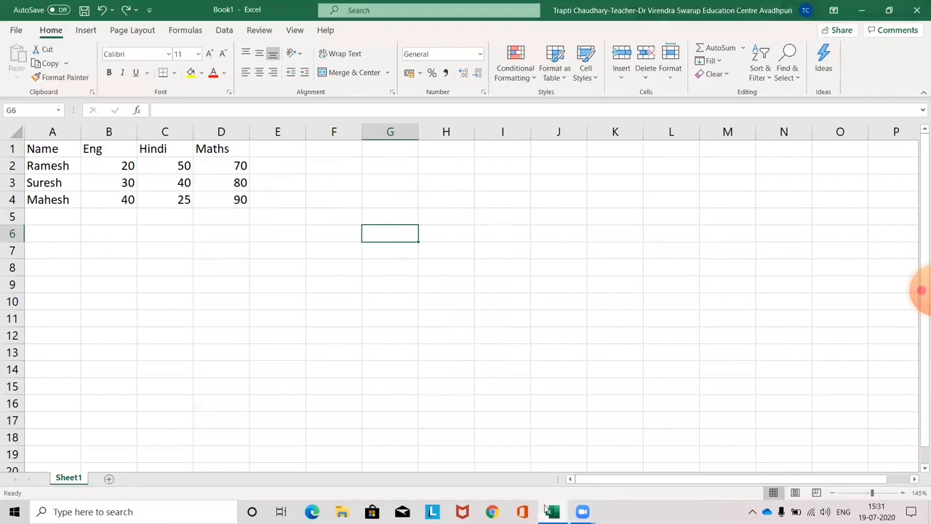
Insert a blank sheet column between the Name and Eng columns
click(201, 265)
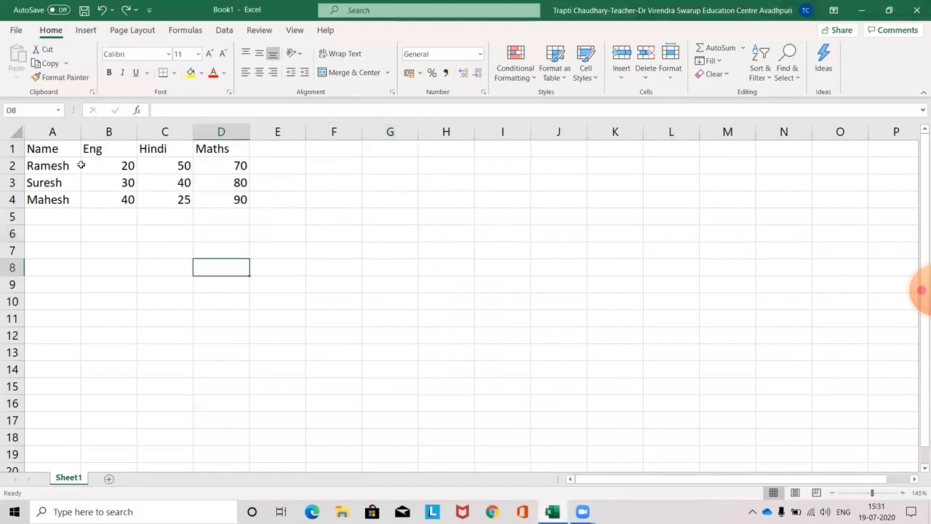
click(108, 131)
click(621, 73)
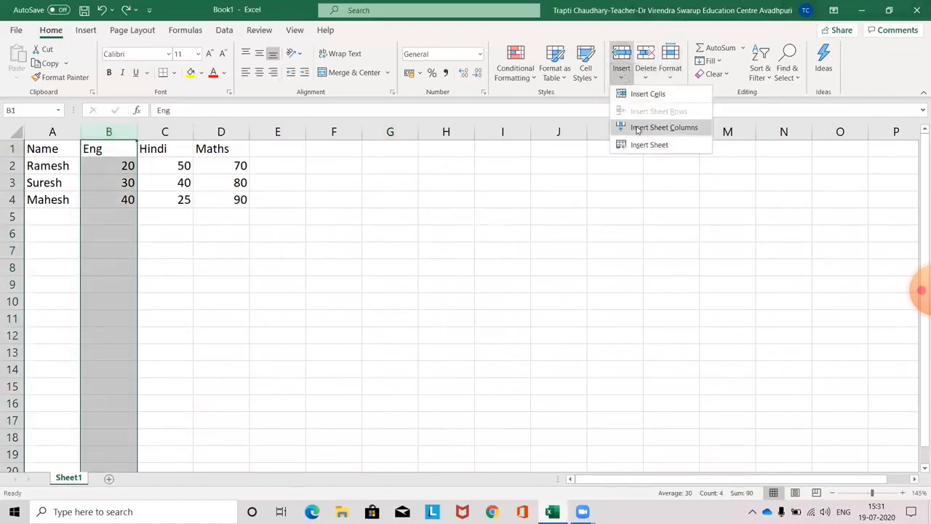
click(639, 126)
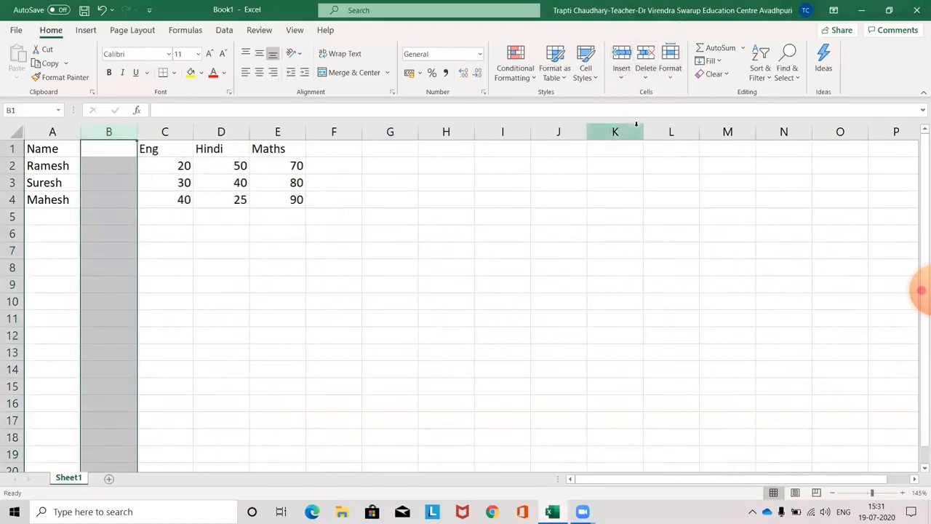
click(348, 238)
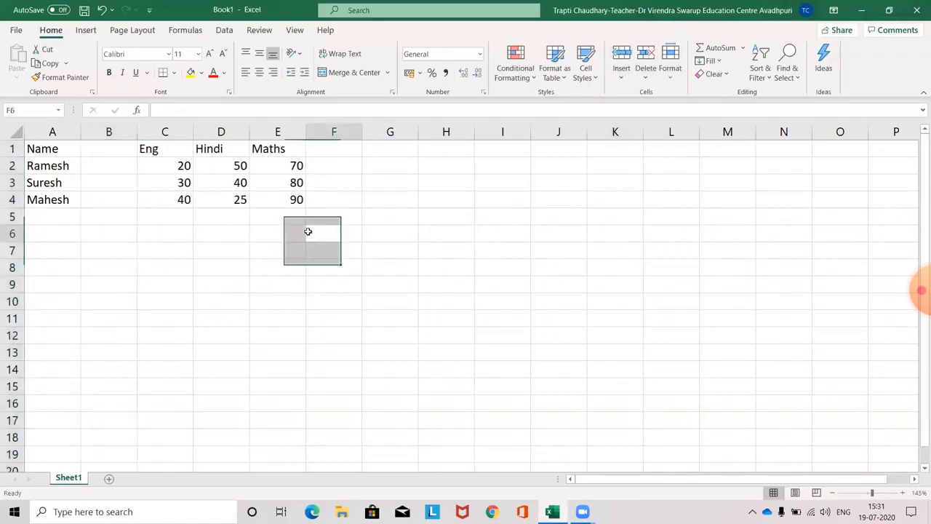
Delete the blank sheet column between the Name and Eng columns
click(109, 131)
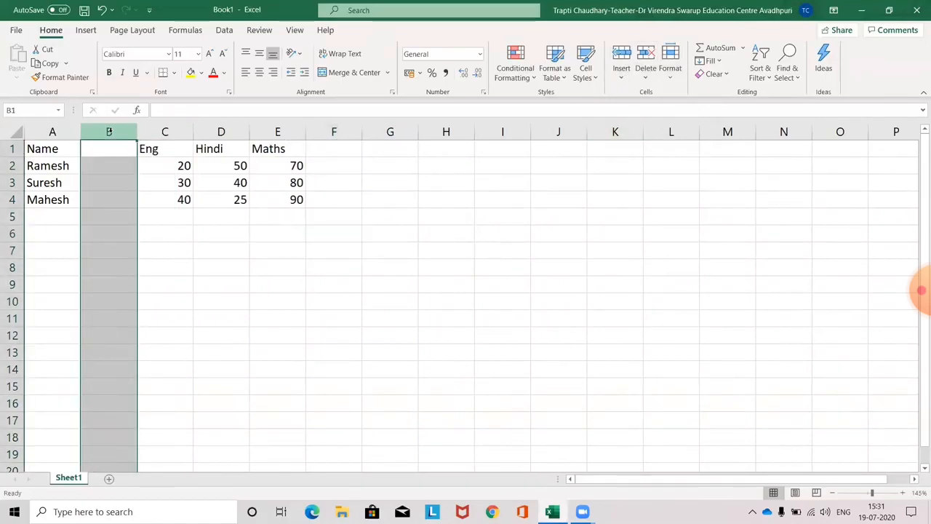
click(647, 76)
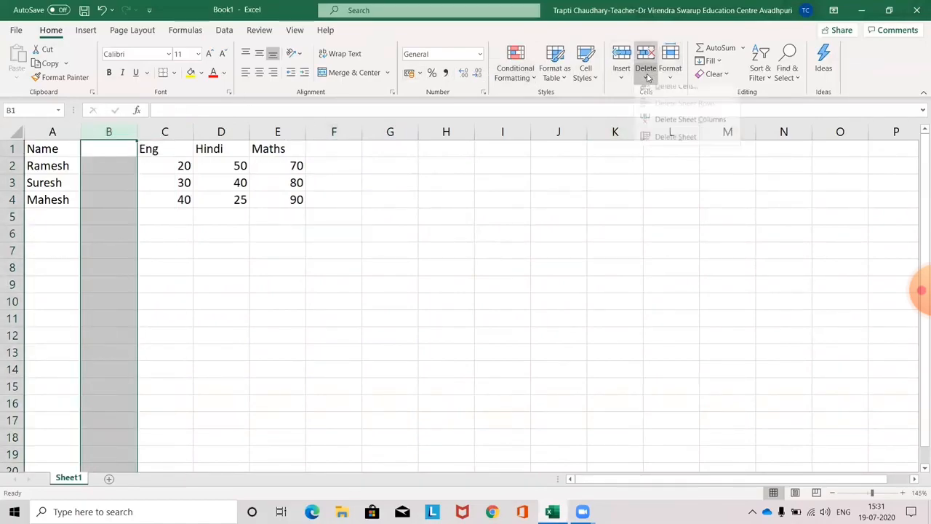
click(663, 128)
click(237, 284)
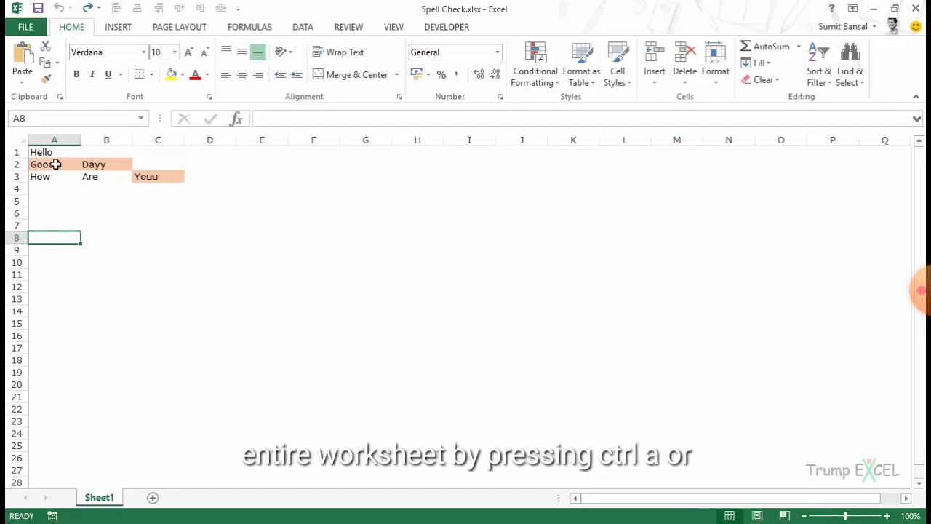
Run a spell check on the entire Spell Check.xlsx worksheet, inspect the flagged word, and close the check without changing anything
click(22, 141)
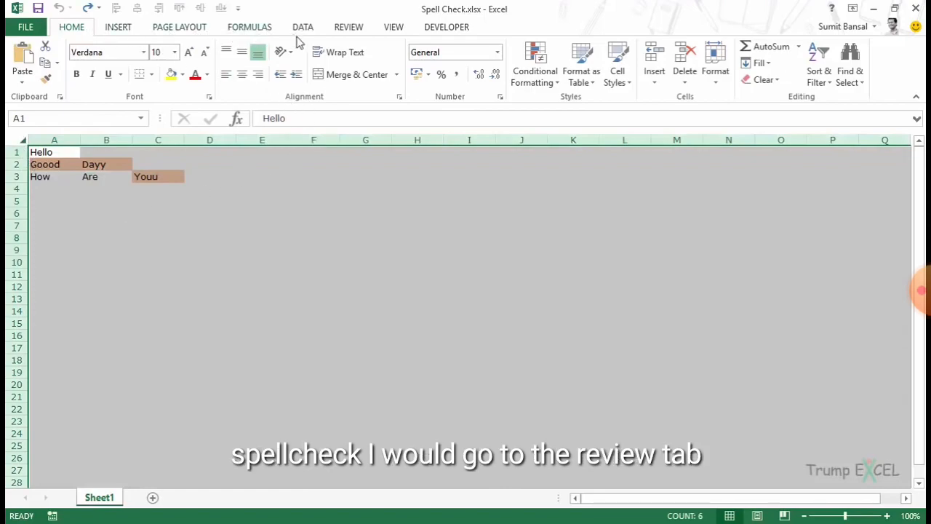
click(346, 29)
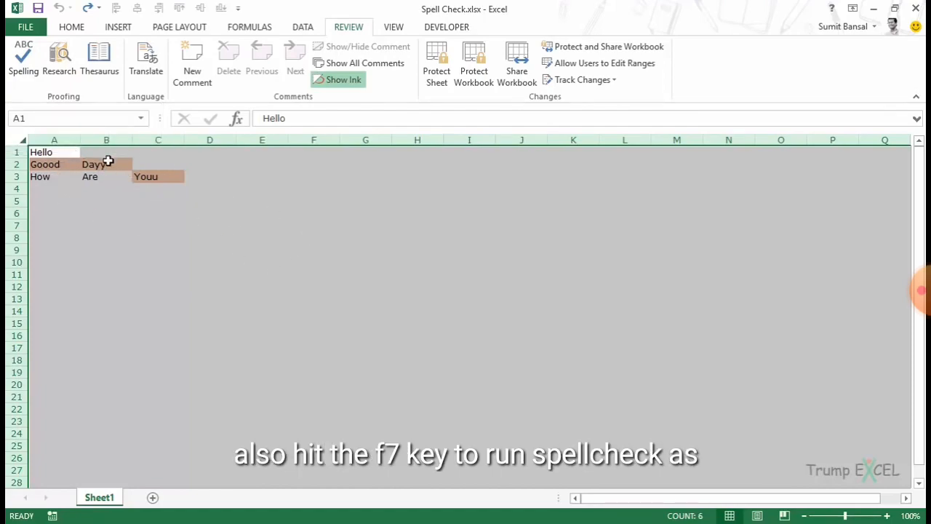
click(24, 71)
drag(263, 171, 284, 182)
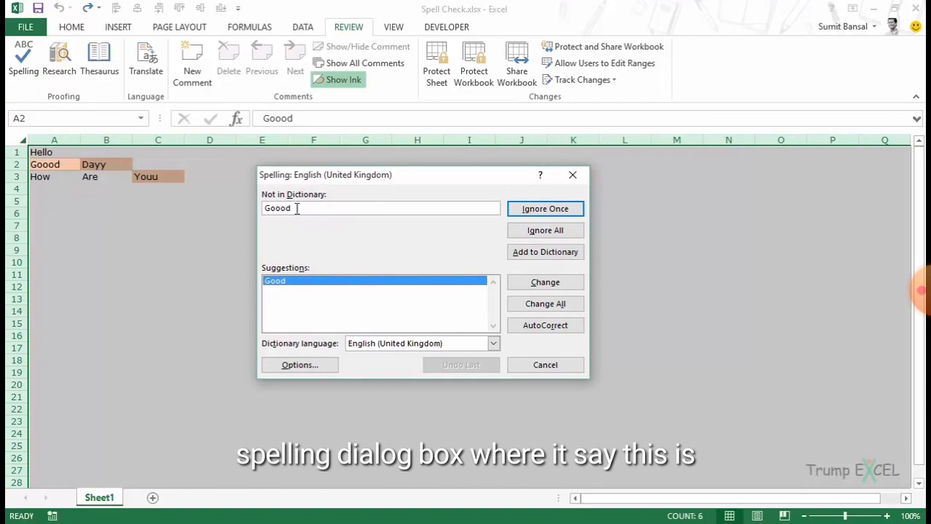
double_click(284, 208)
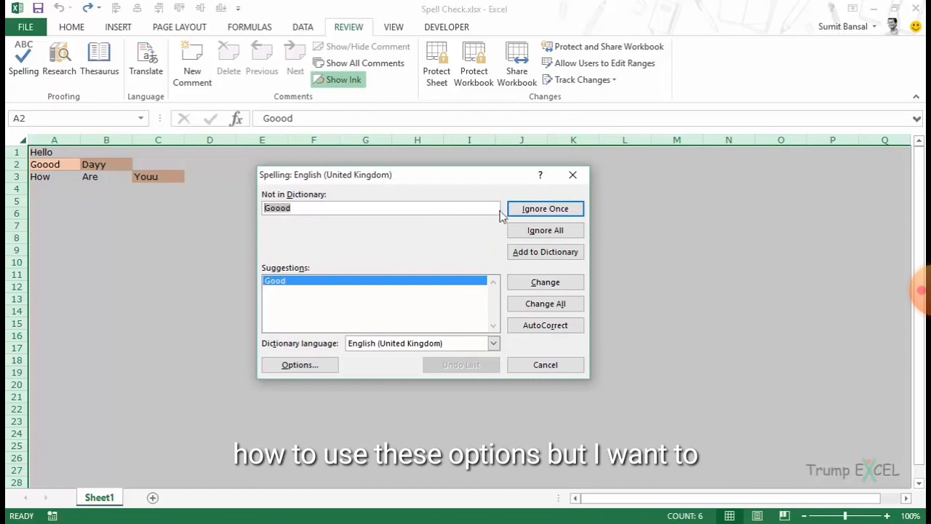
click(571, 177)
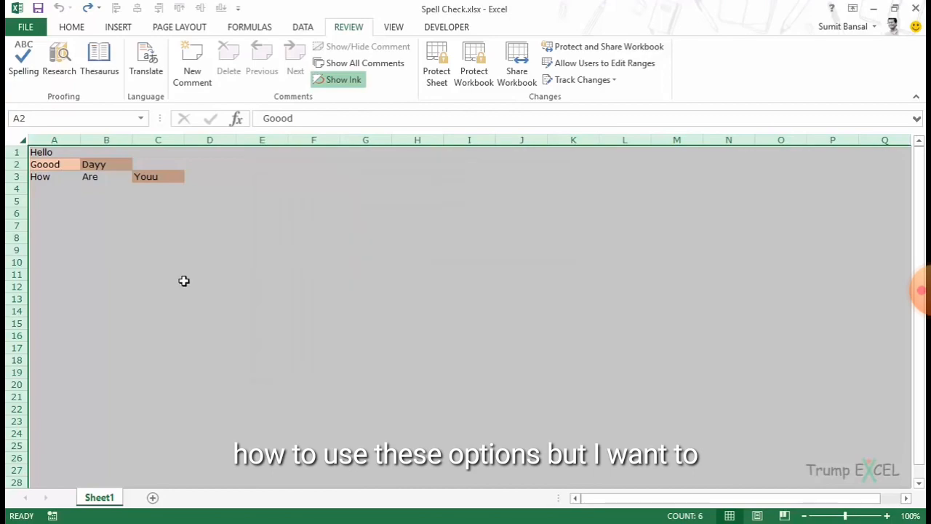
click(107, 227)
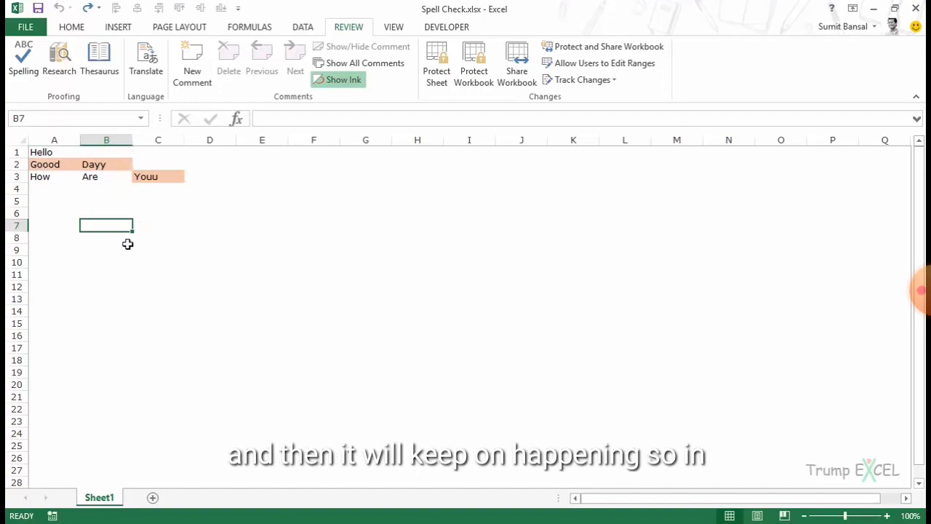
Run a spell check on only the range A1:C3 and close it without making corrections
drag(41, 151, 139, 179)
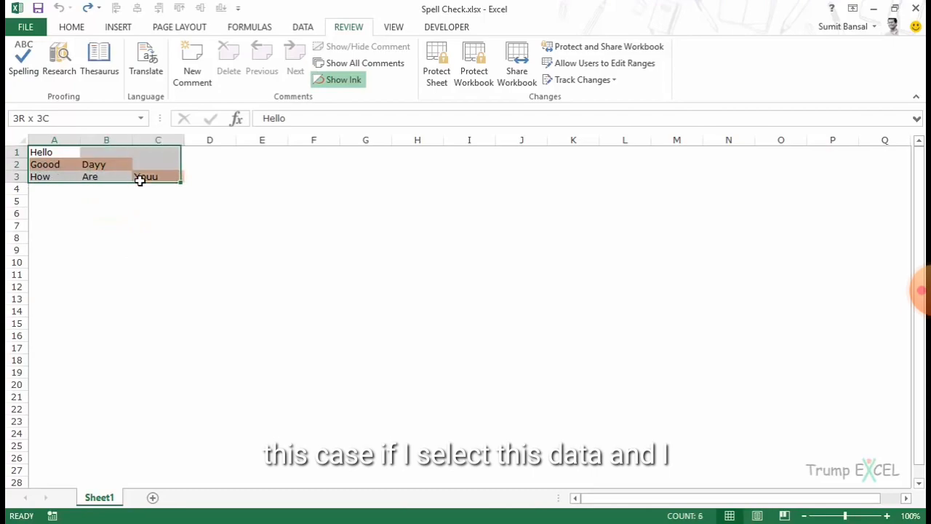
click(24, 65)
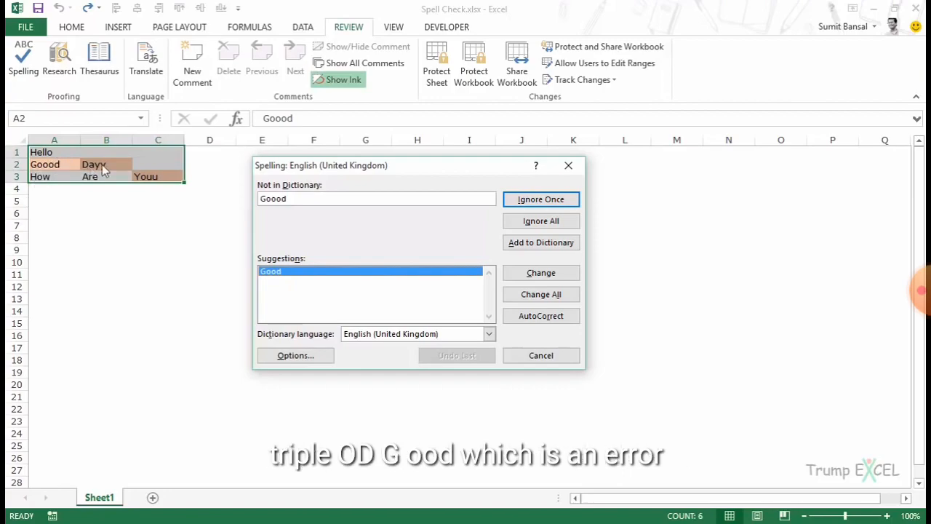
click(569, 168)
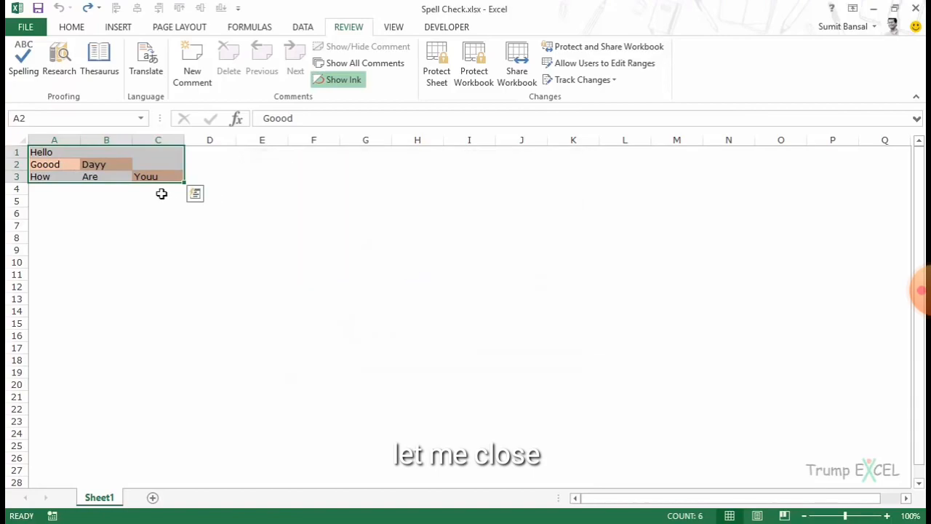
click(55, 201)
Run a spell check starting from cell A3, ignoring Youu once and continuing at the beginning of the sheet before closing it
click(53, 178)
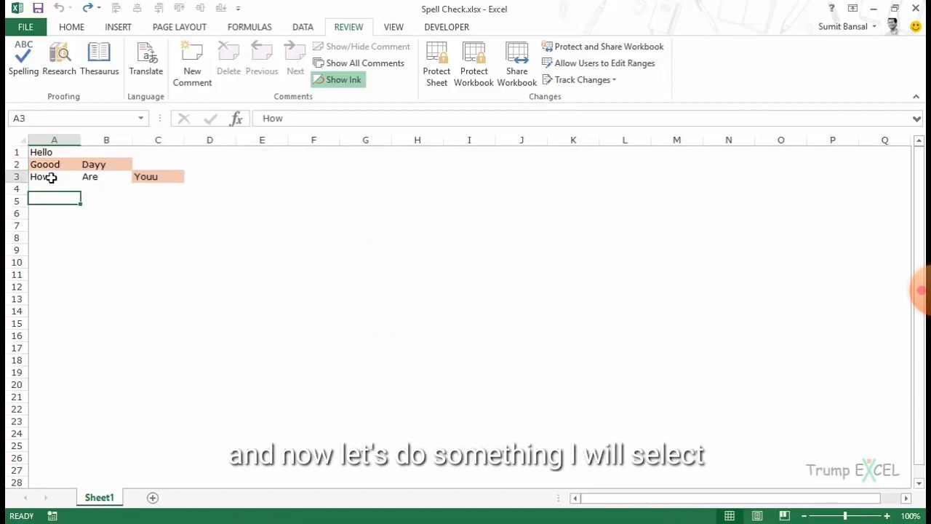
click(24, 66)
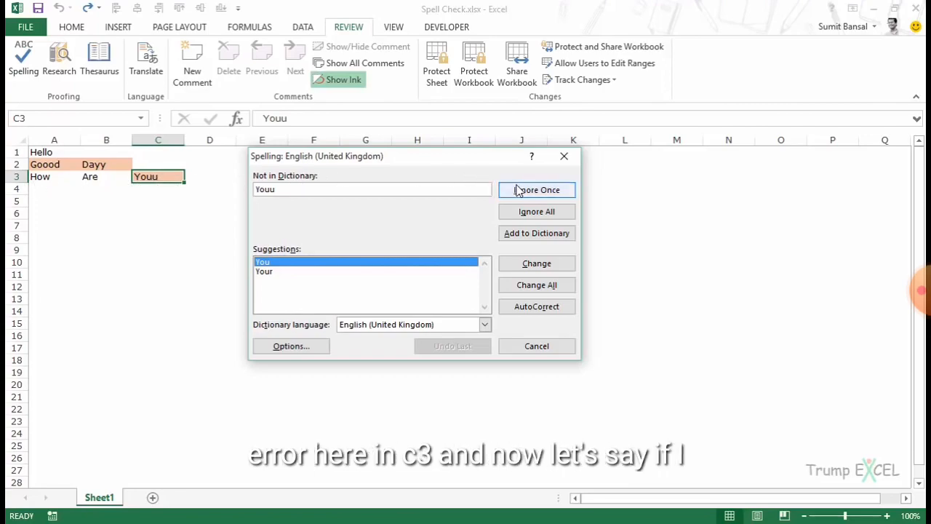
drag(482, 159, 523, 180)
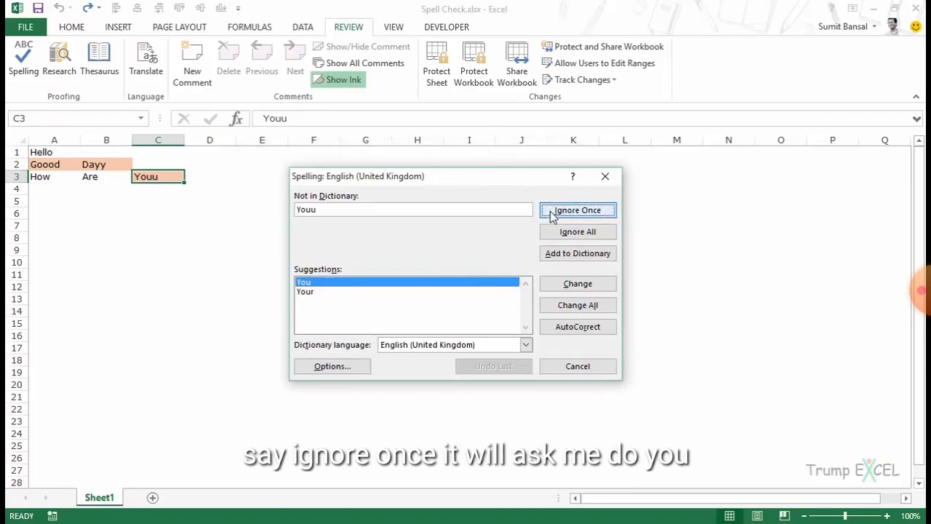
click(551, 210)
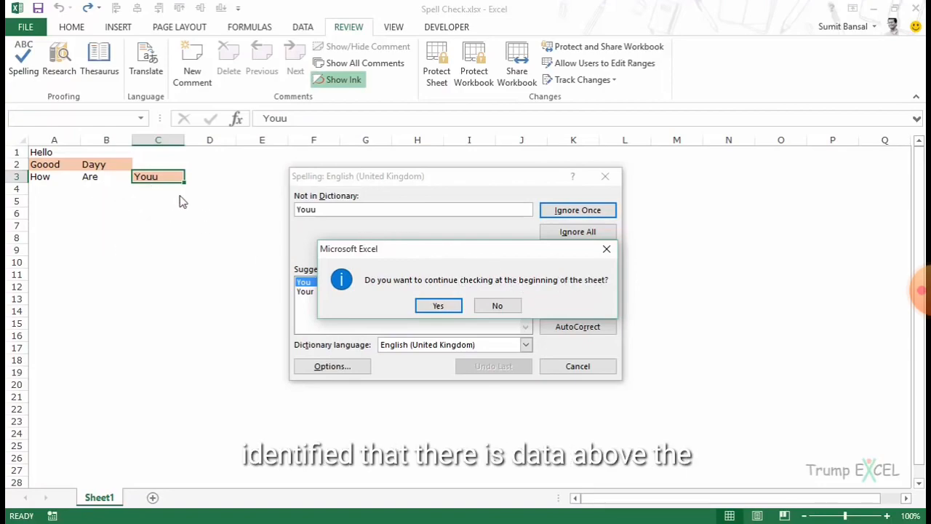
click(438, 306)
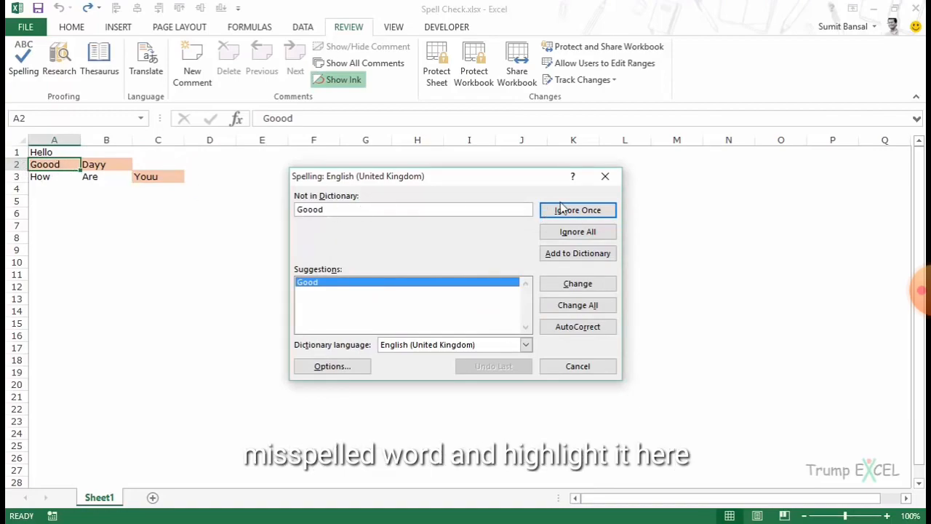
click(604, 176)
click(266, 227)
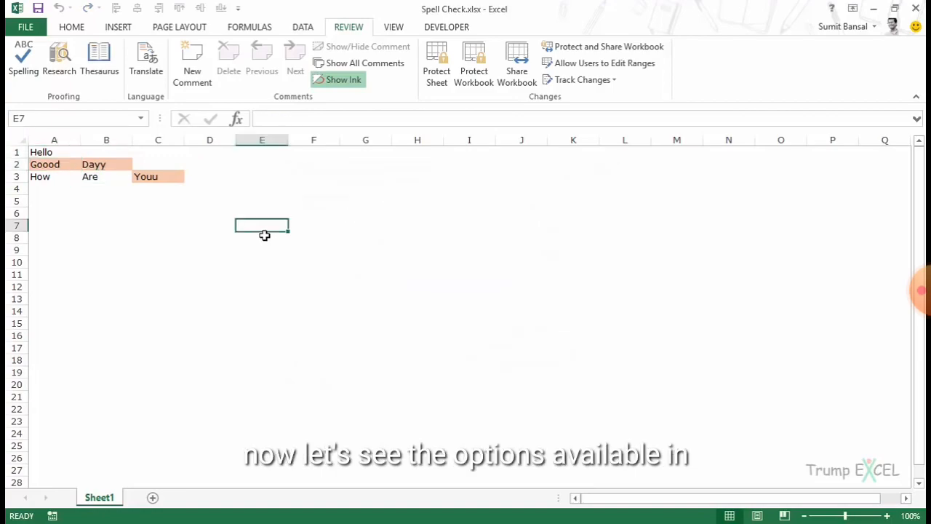
Spell-check the range A1:C3 and add the word Goood to the dictionary
drag(50, 152, 145, 176)
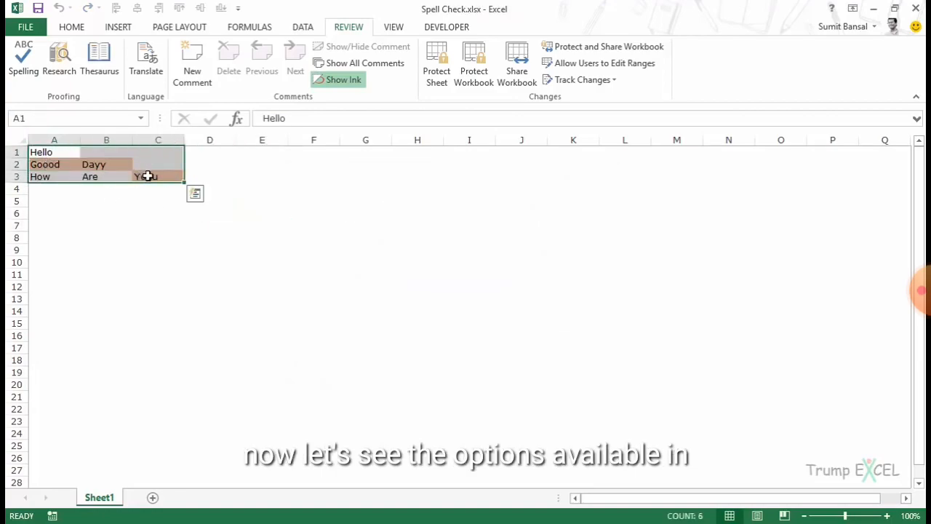
click(32, 75)
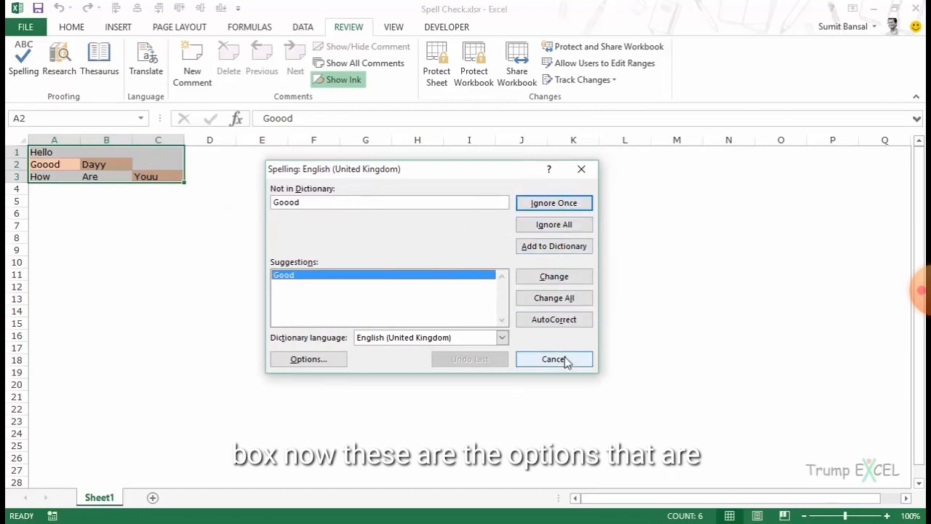
drag(457, 175, 421, 173)
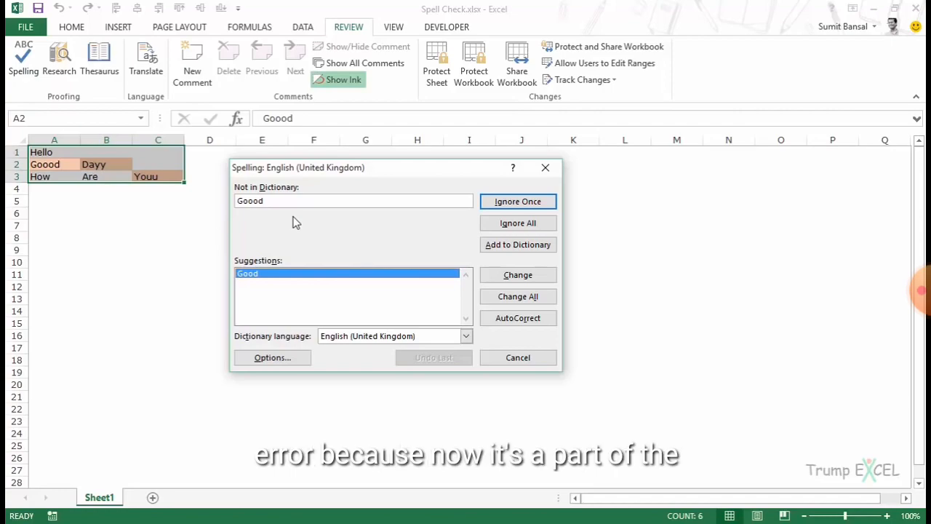
click(513, 245)
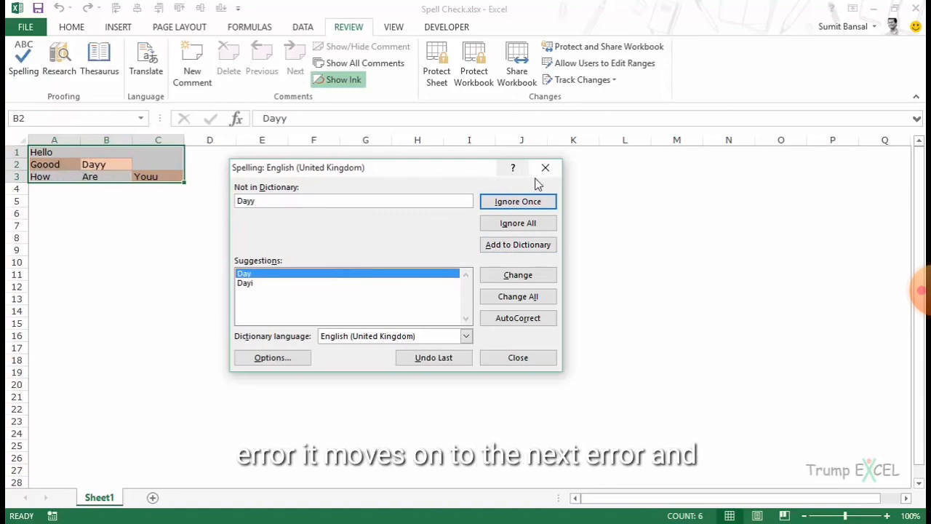
Delete the word Goood from the RoamingCustom.dic custom dictionary in the proofing options, and close the spell check
click(271, 358)
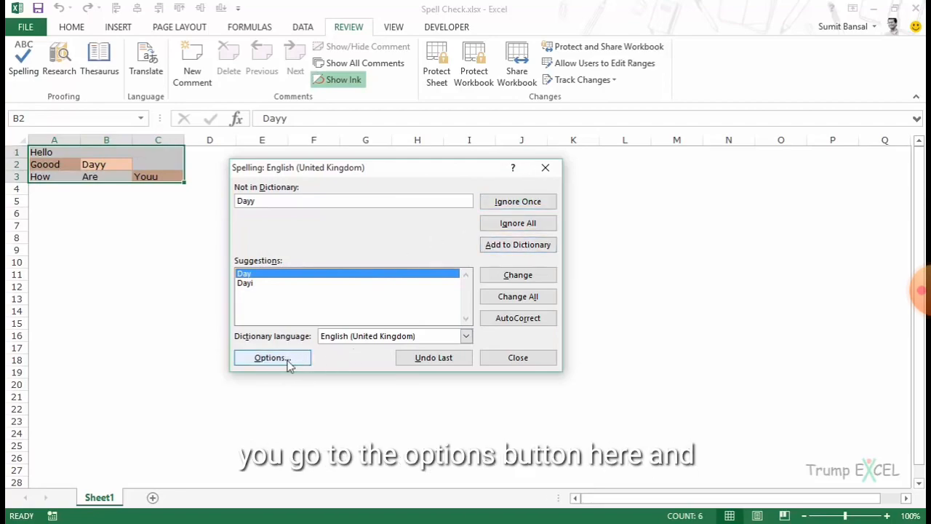
drag(322, 35, 295, 24)
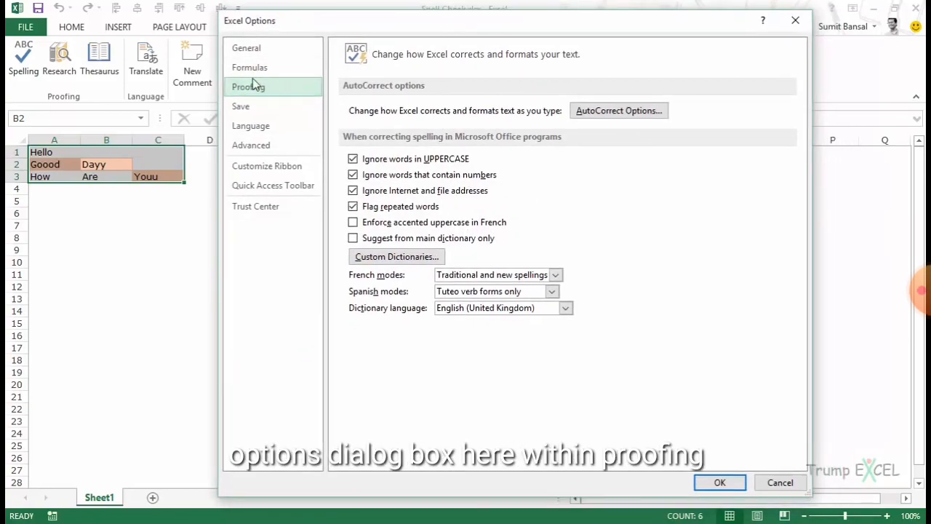
click(402, 259)
drag(451, 149, 445, 125)
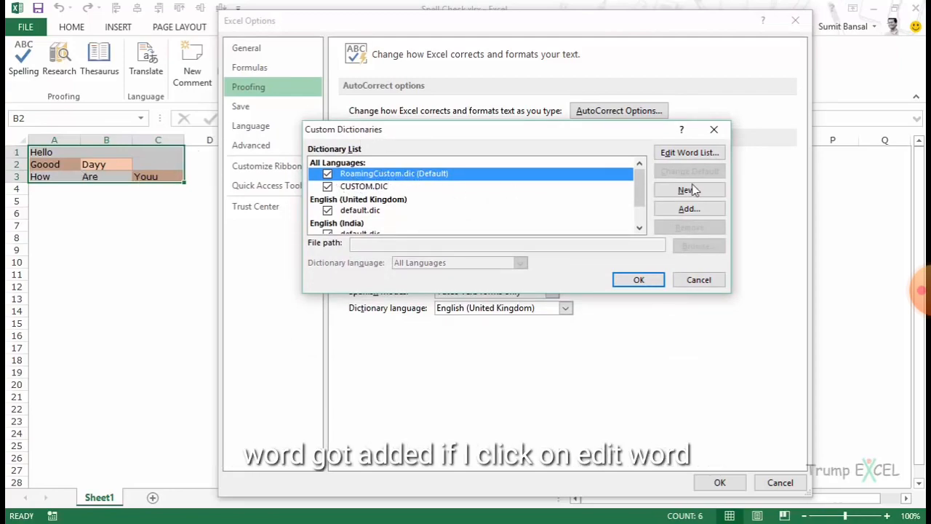
click(687, 154)
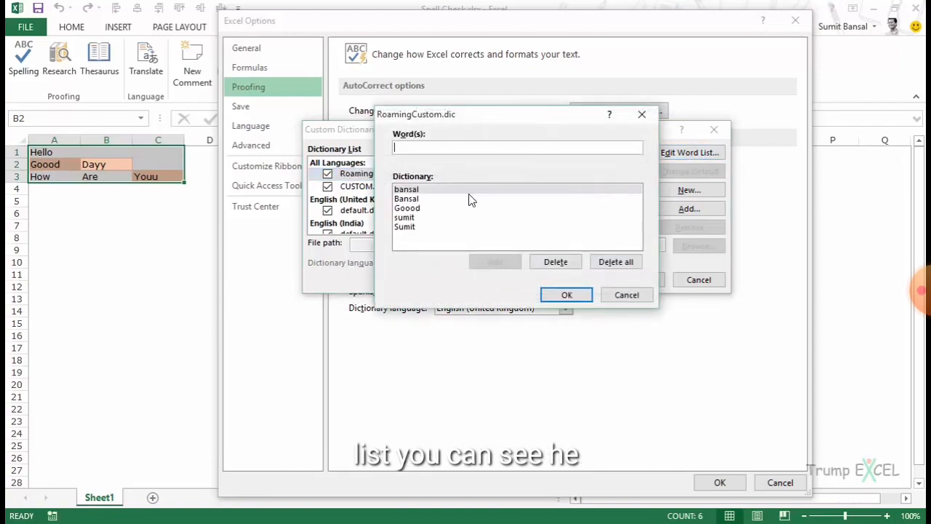
click(406, 209)
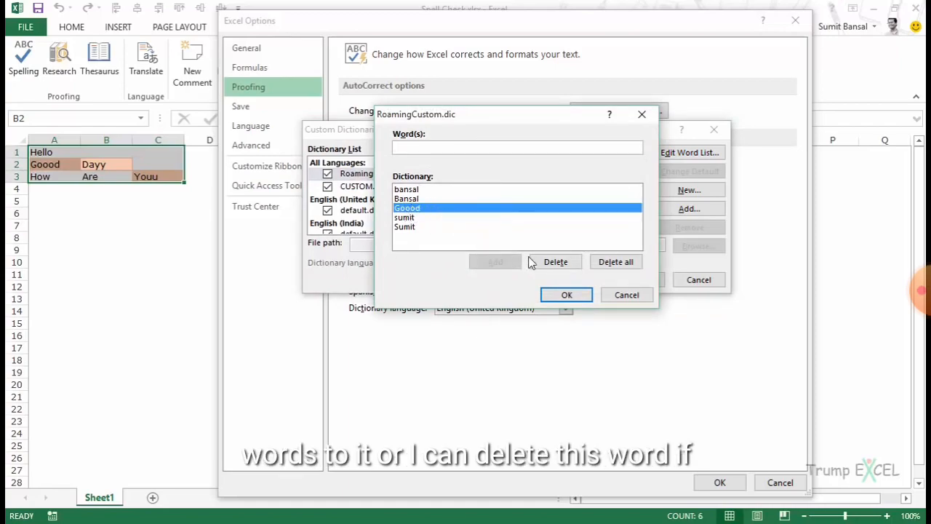
click(555, 262)
click(567, 295)
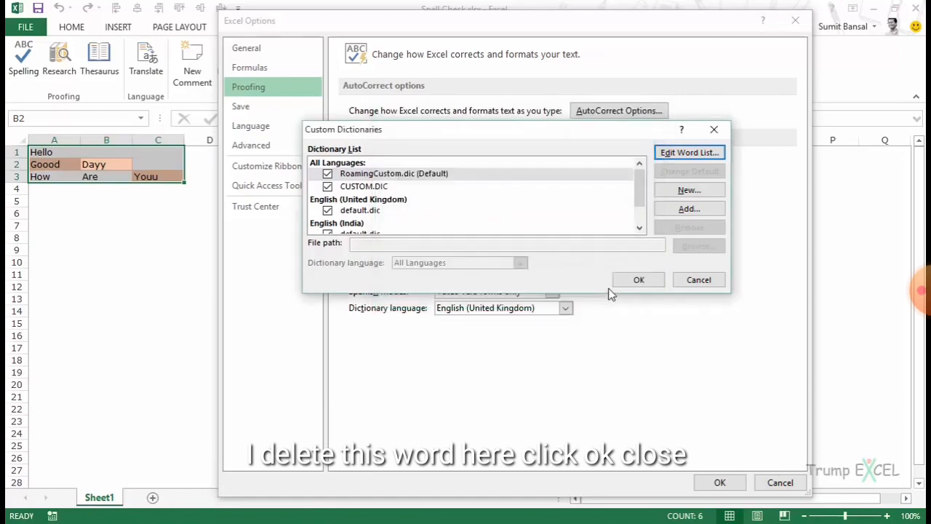
click(638, 281)
click(795, 20)
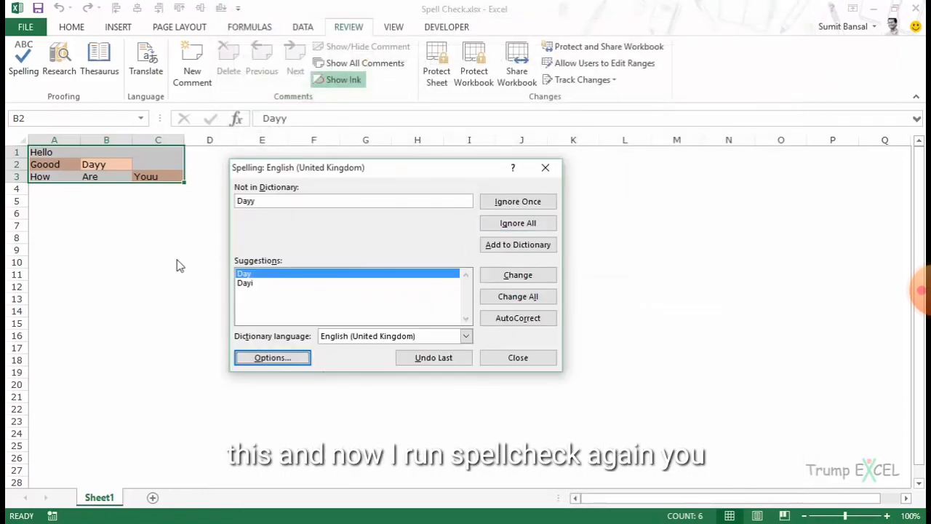
click(545, 168)
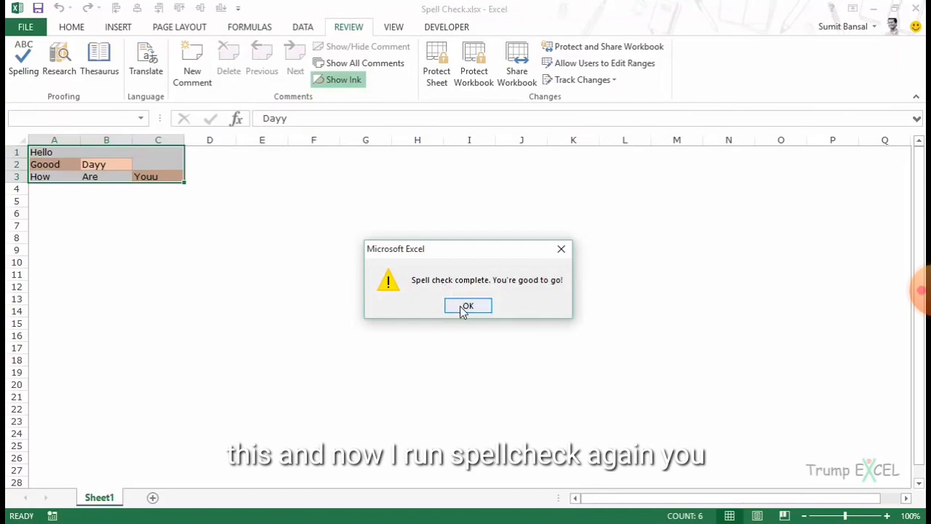
click(462, 308)
Spell-check the range A1:C3 again and change Goood in A2 to the suggestion Good
click(54, 154)
drag(55, 154, 164, 178)
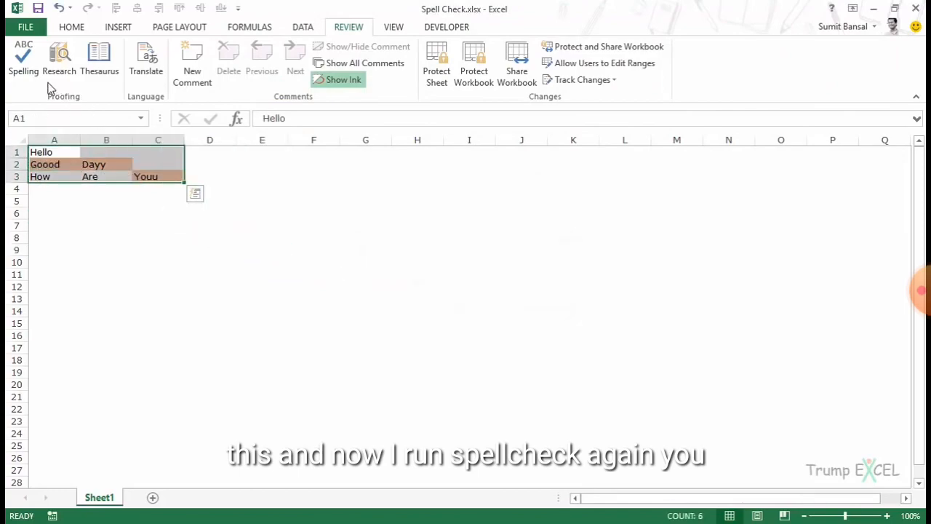
click(23, 66)
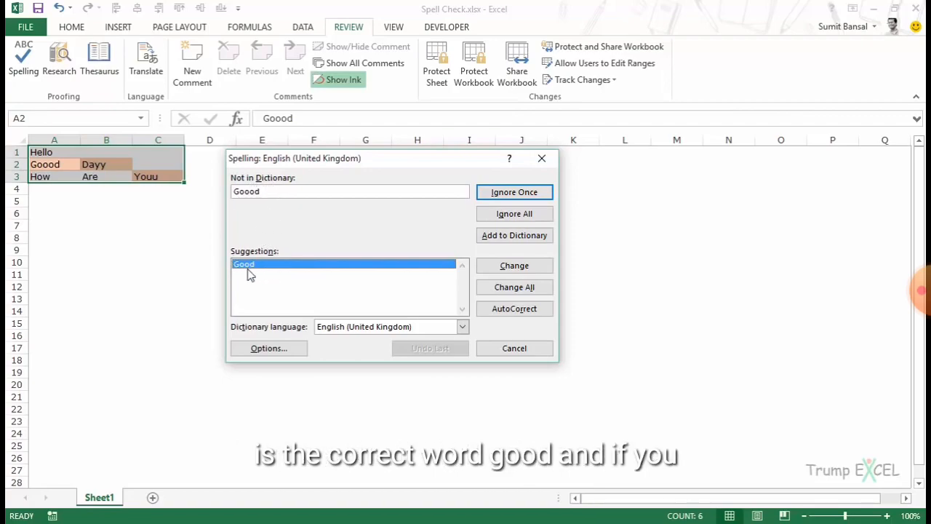
click(501, 274)
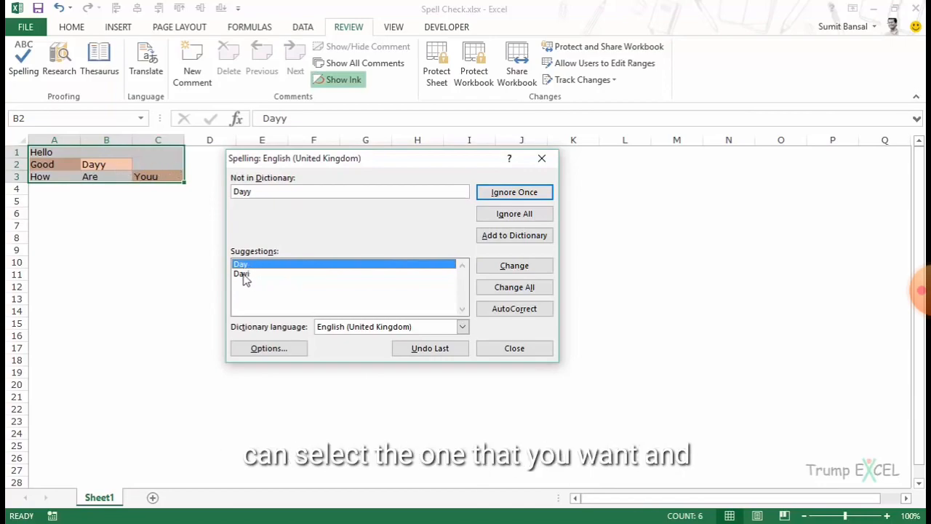
Review the suggestions for Dayy and the dictionary languages, keep English (United Kingdom), and close the spell check without changing the word
click(275, 274)
click(295, 266)
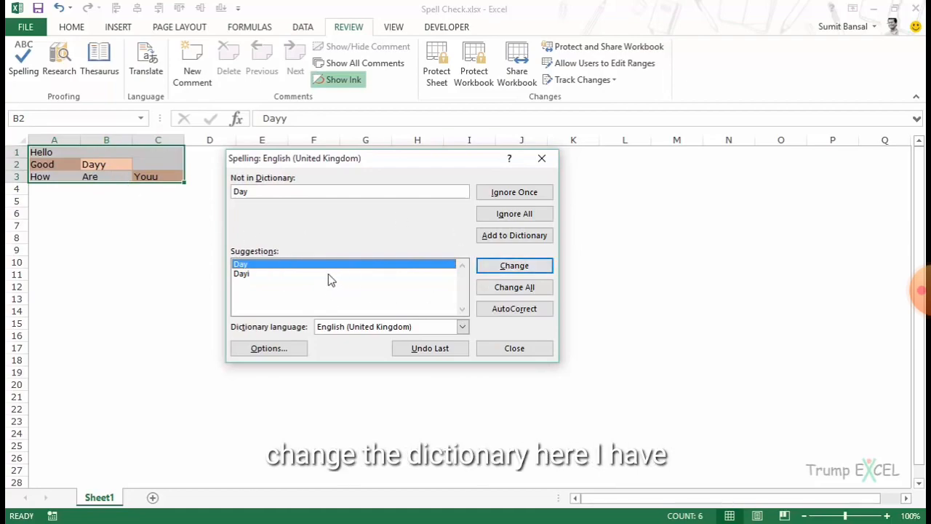
click(461, 326)
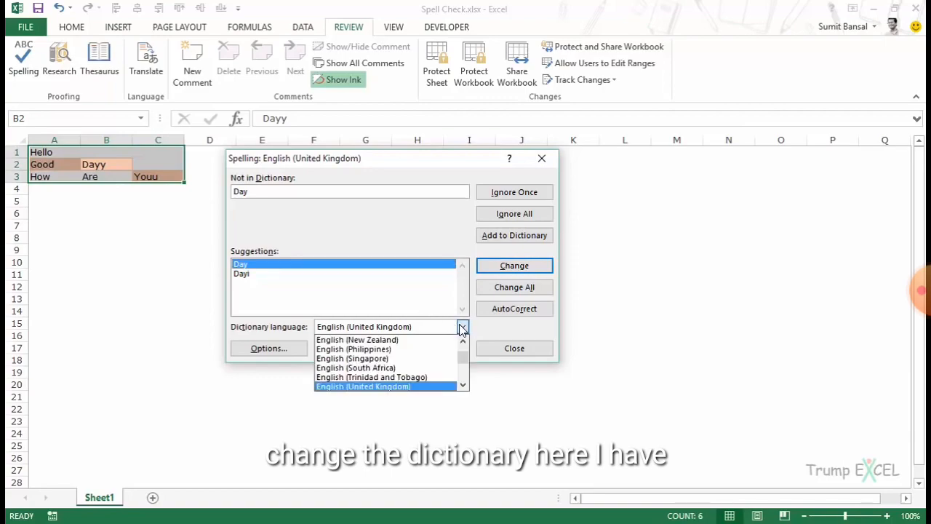
click(373, 387)
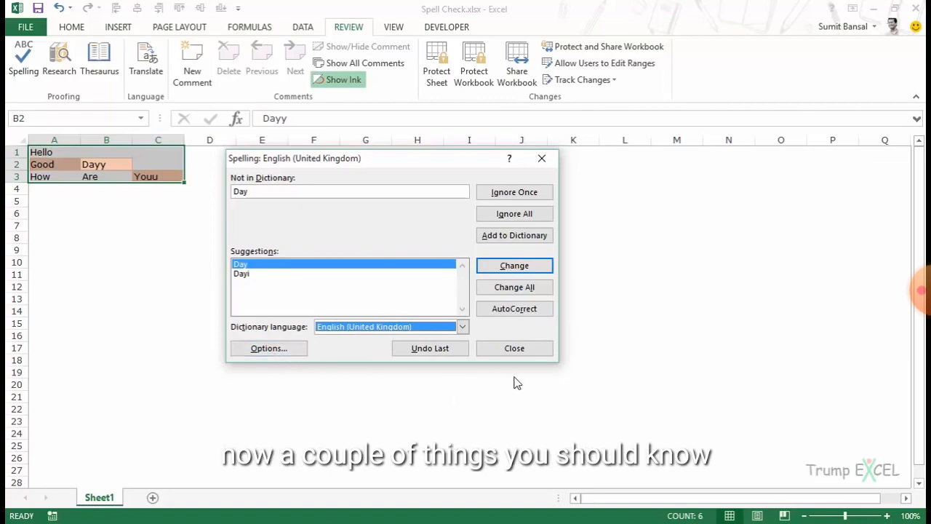
click(514, 351)
click(483, 309)
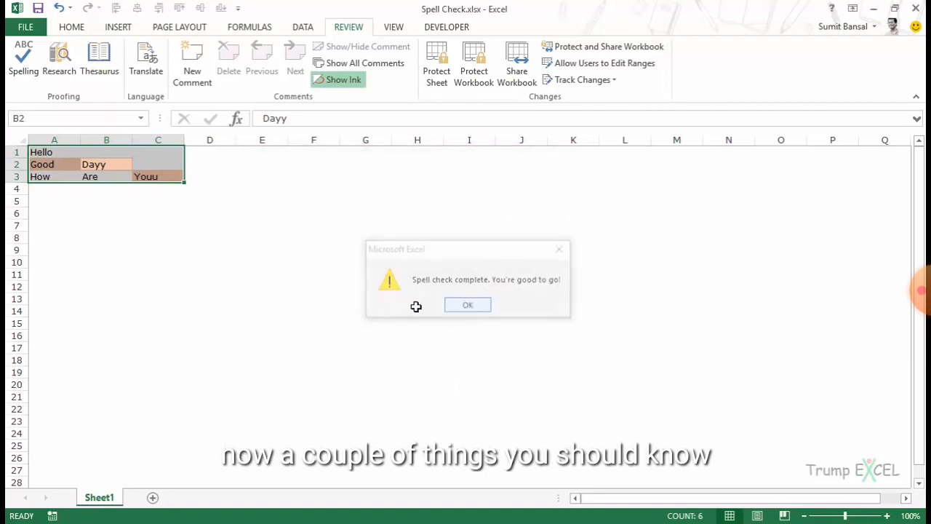
click(73, 227)
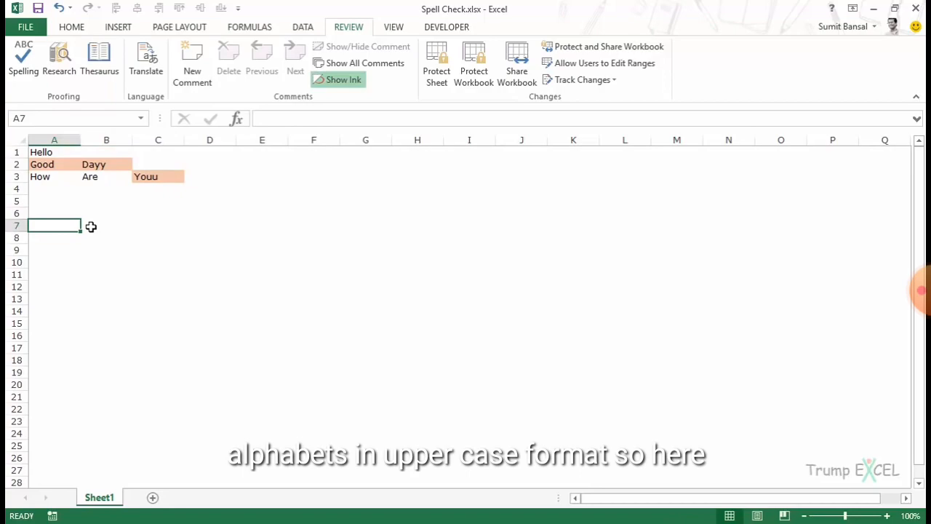
text(HE)
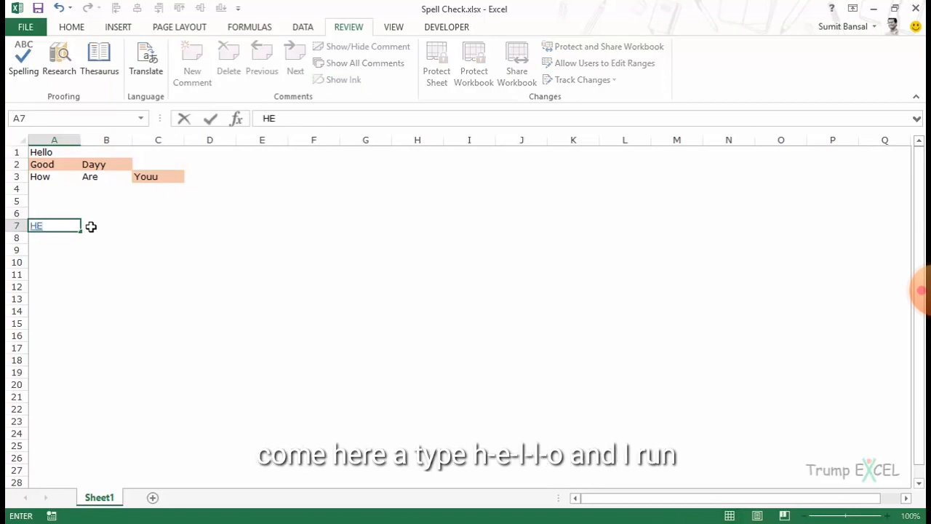
key(Escape)
Enter the all-uppercase misspelling HELLLO in cell A9 and spell-check from that cell without continuing at the beginning of the sheet
key(Down)
key(Down)
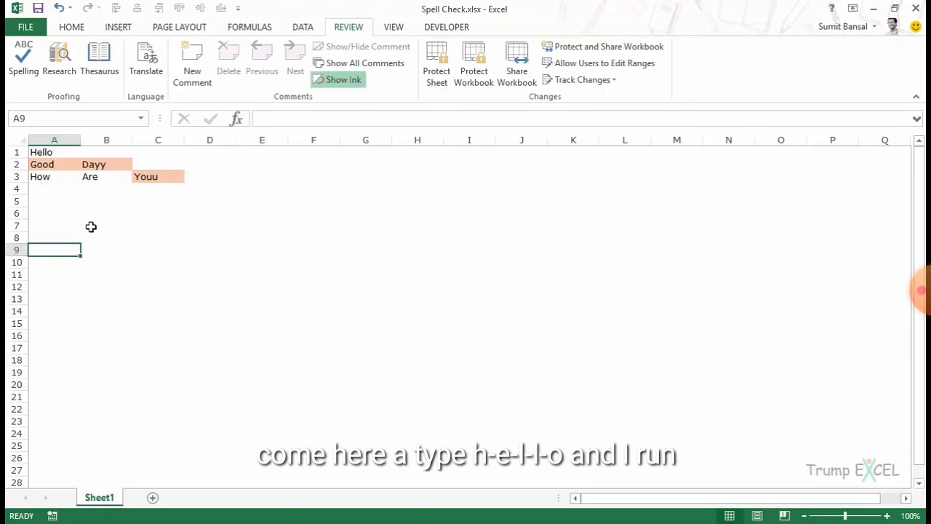
text(HELLLO)
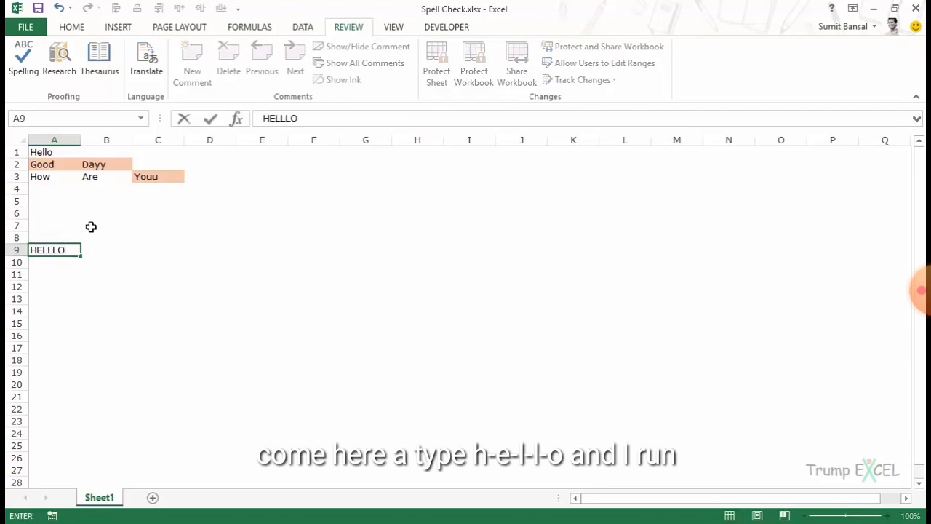
key(Return)
key(Up)
click(24, 64)
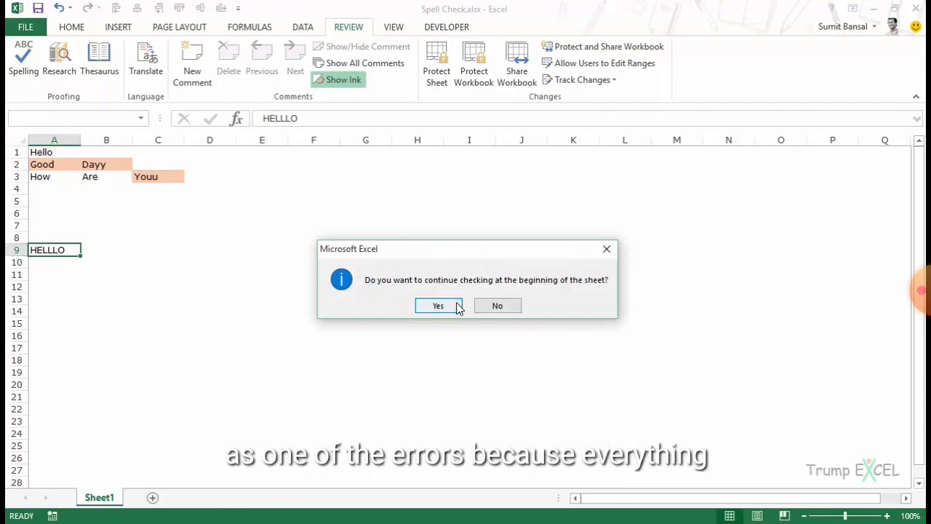
click(605, 250)
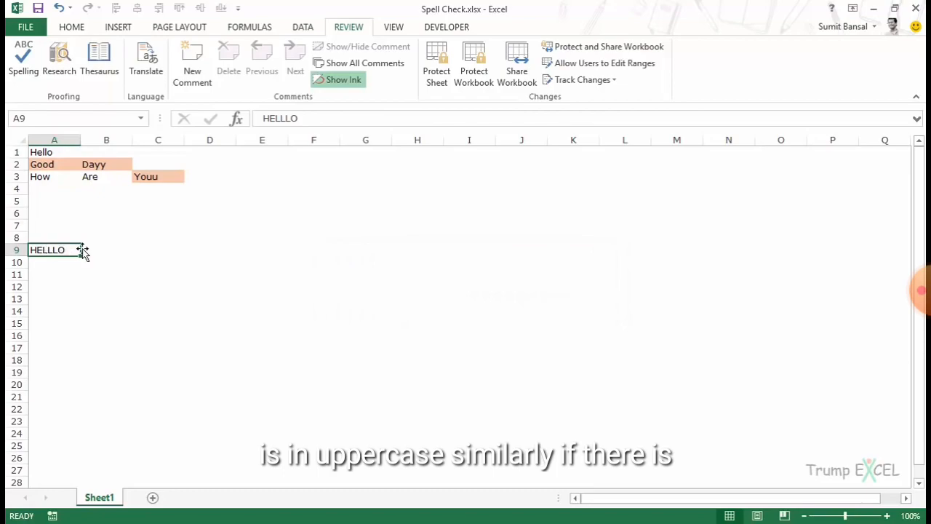
Enter Hellooo123 in cell B9 and spell-check from that cell without continuing at the beginning of the sheet
click(95, 249)
text(He)
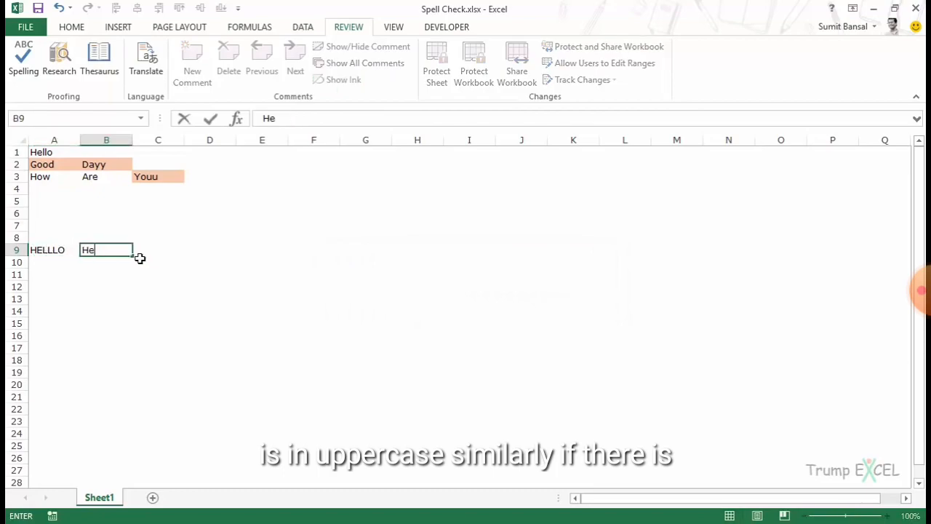
text(llooo123)
key(Return)
key(Up)
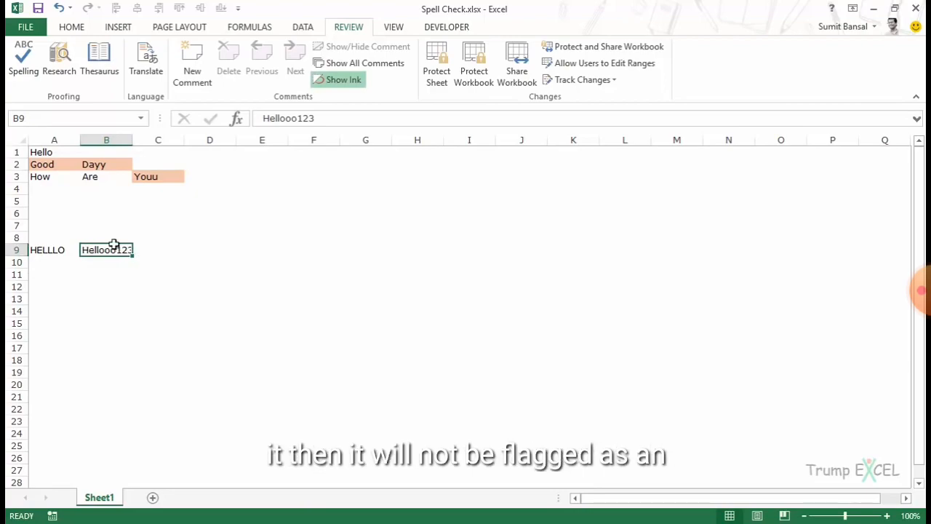
click(36, 76)
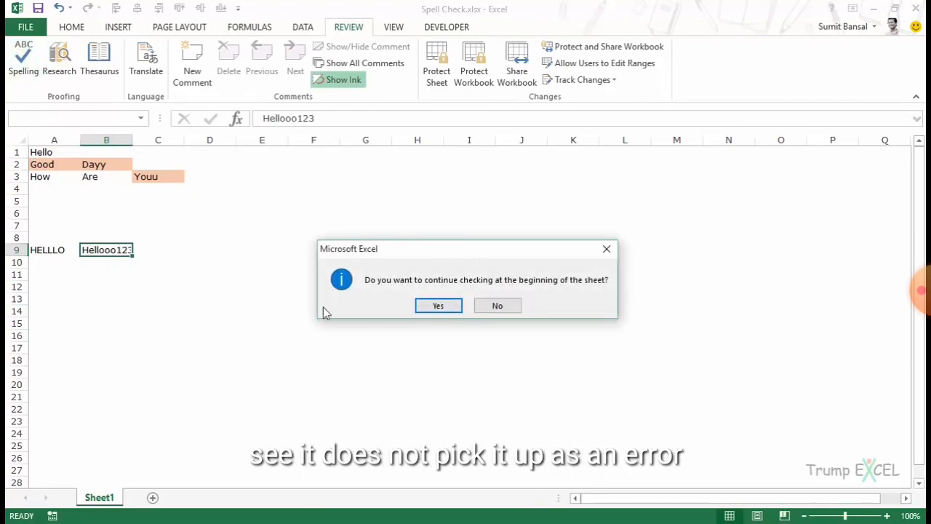
click(606, 248)
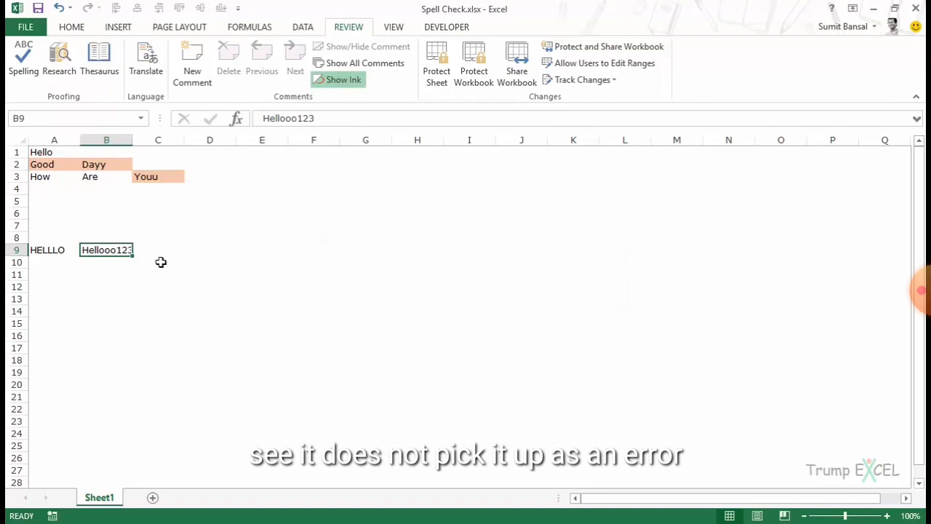
click(66, 262)
text(www)
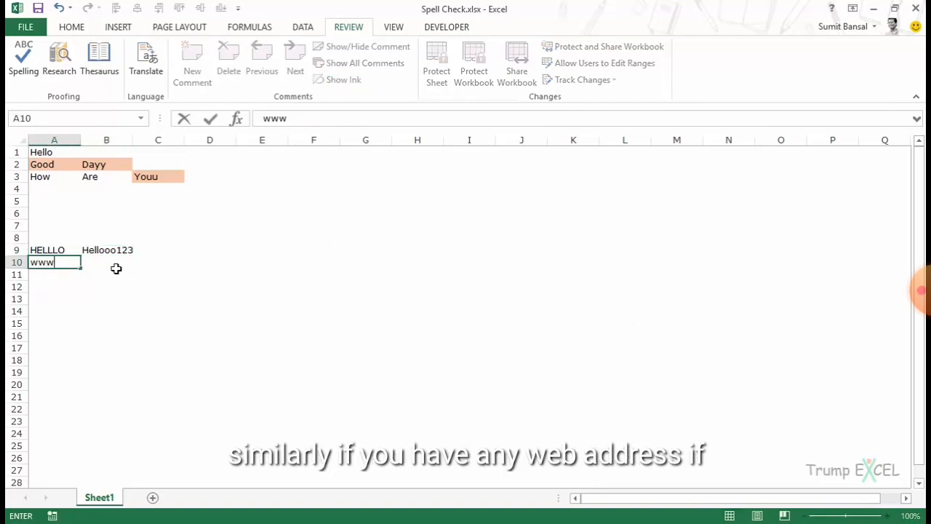
text(.trumpex)
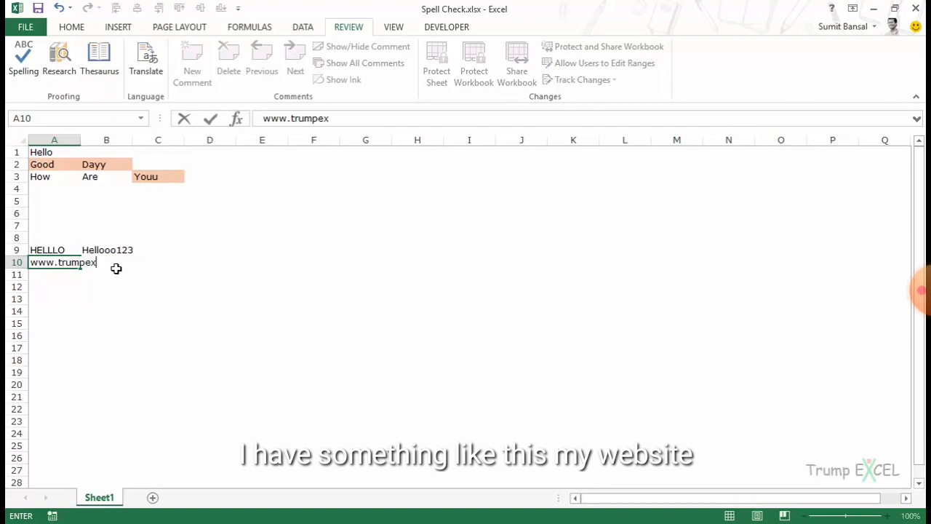
text(cel.com)
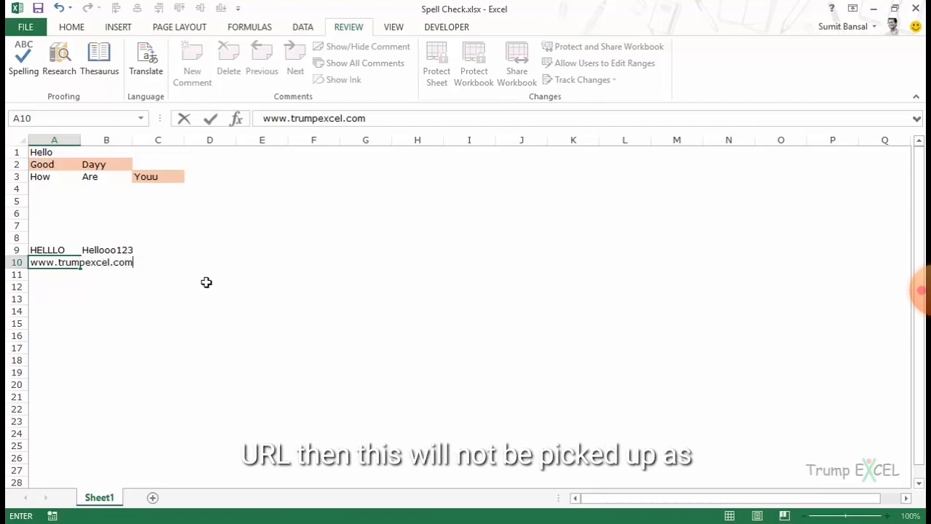
key(Return)
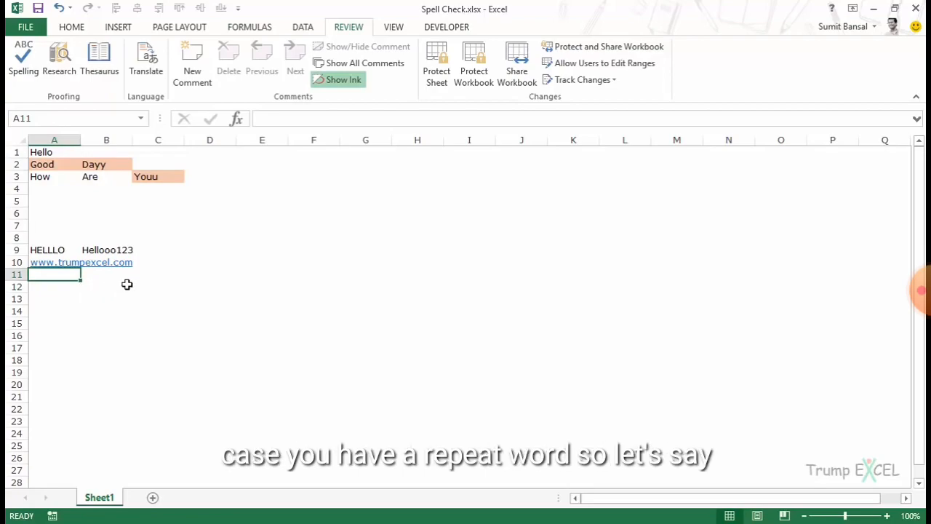
Enter "How are are you?" in cell A11 and spell-check that cell, closing the check without deleting the repeated word
text(How )
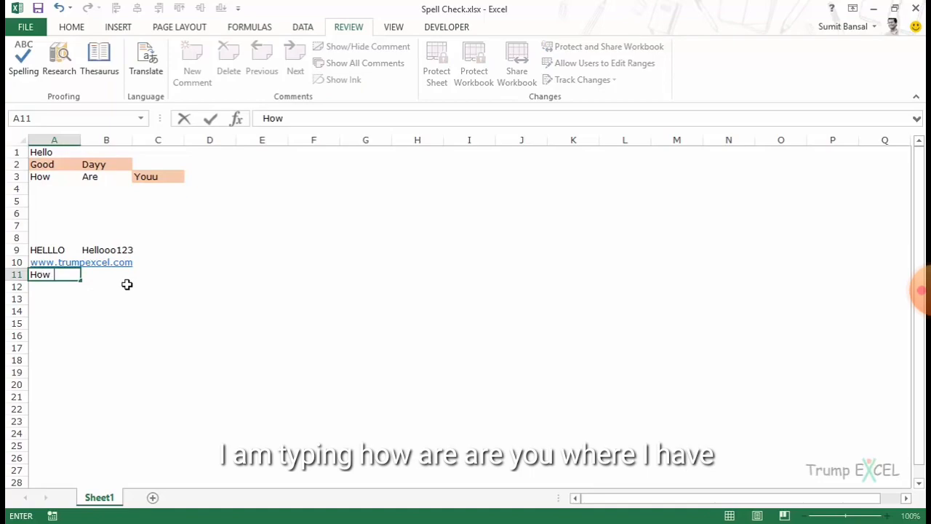
text(are are you?)
key(Return)
key(Up)
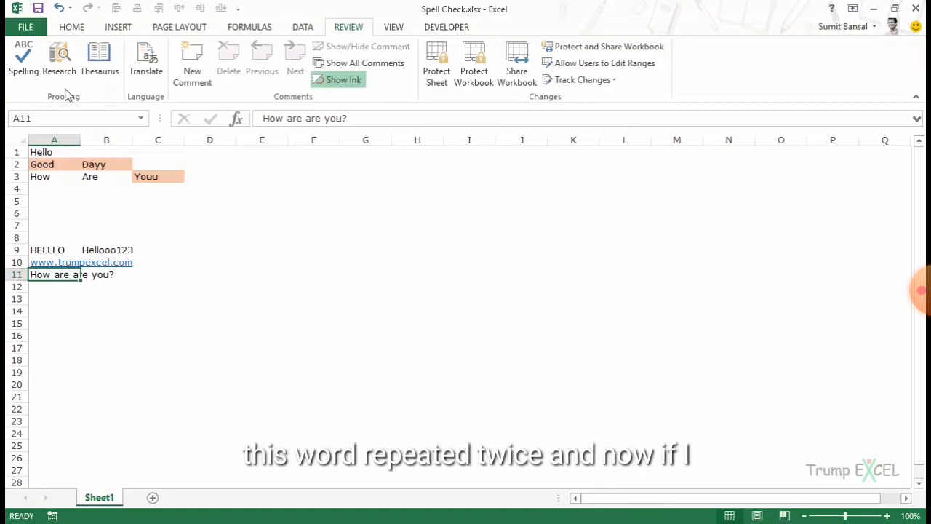
click(24, 62)
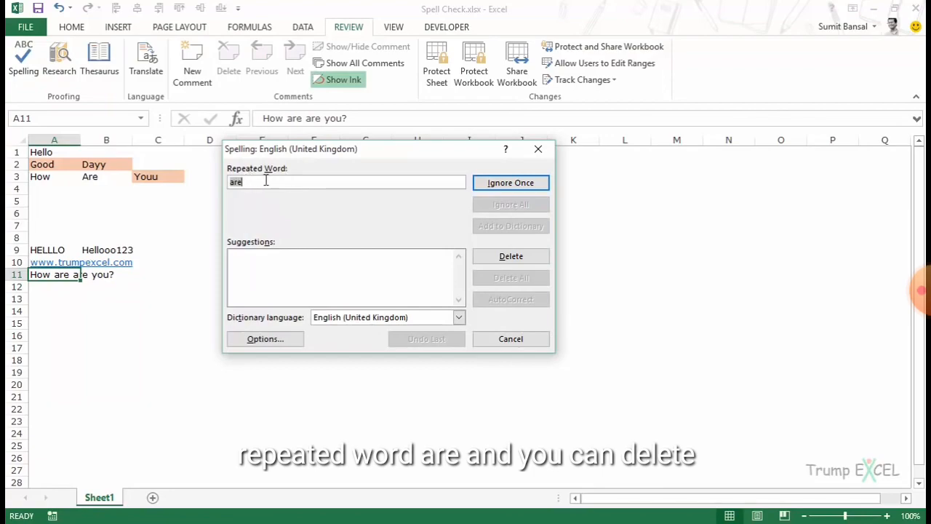
click(538, 150)
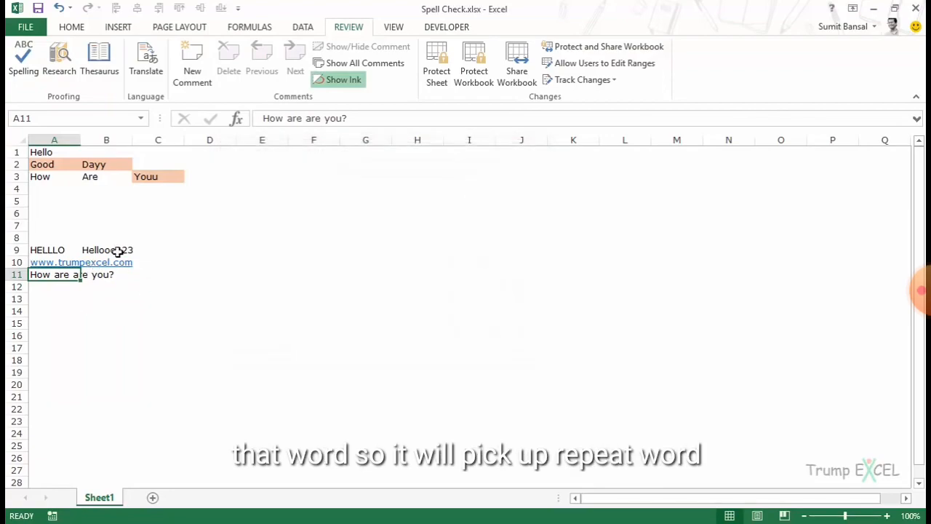
click(45, 251)
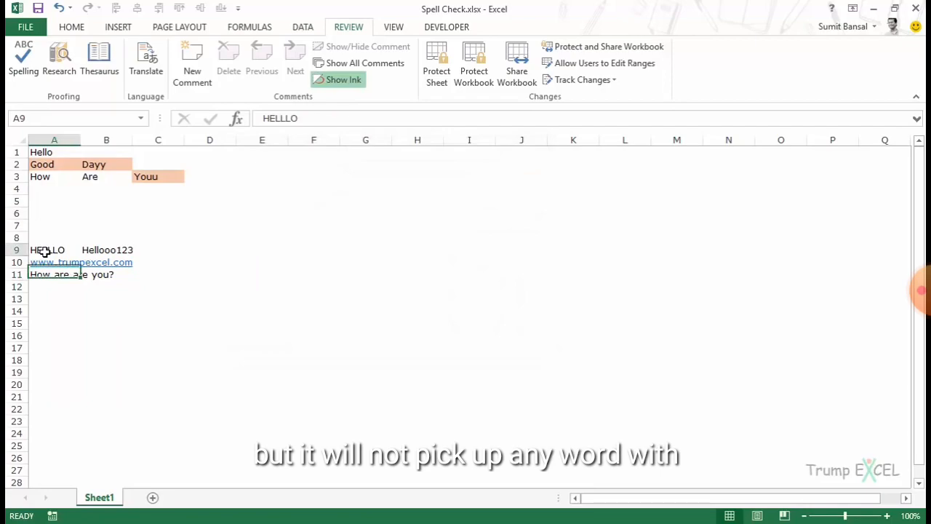
click(90, 250)
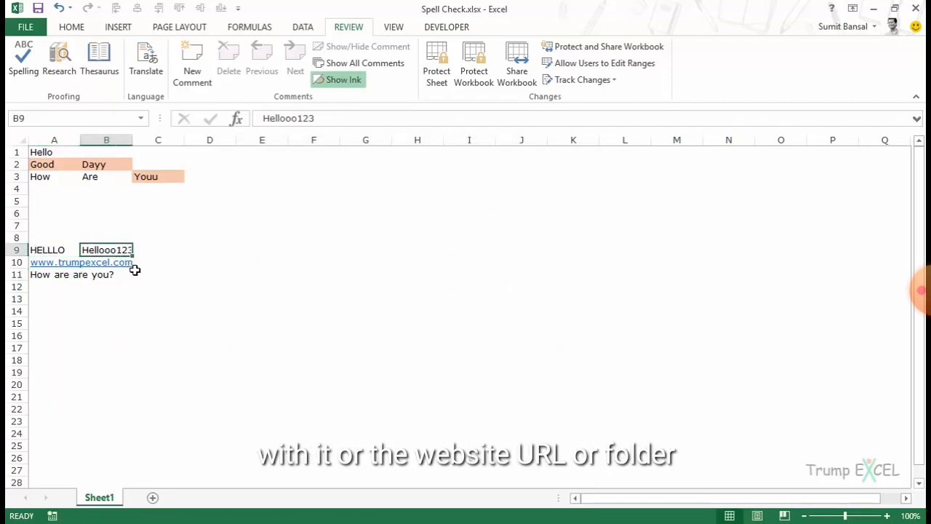